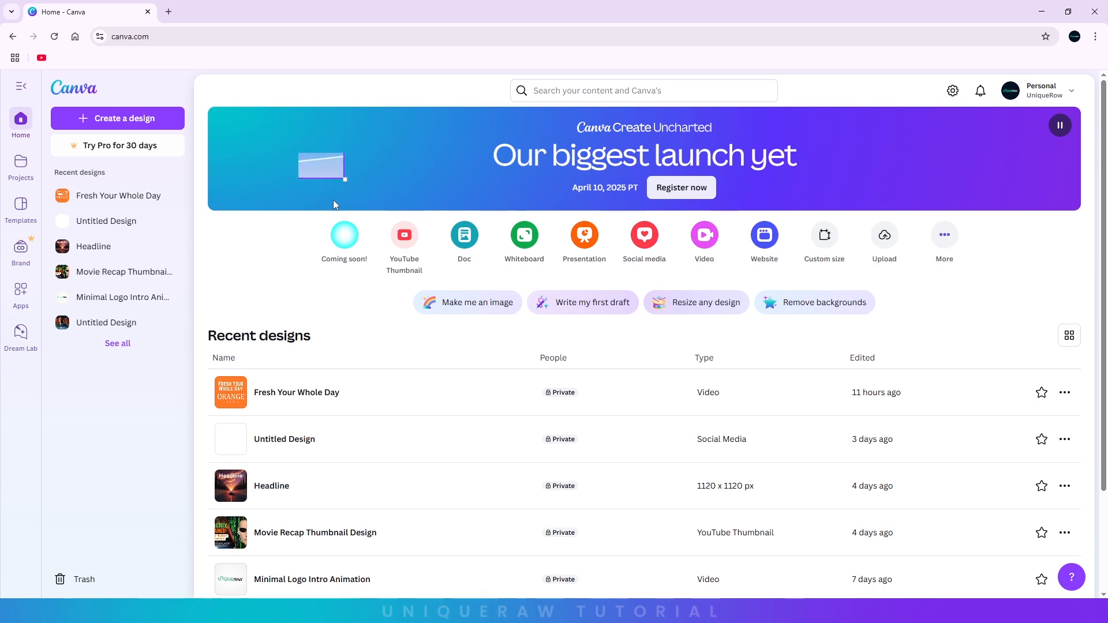
- Create a blank landscape video design of 1920 × 1080 px and title it "Simple animation"
left_click(705, 239)
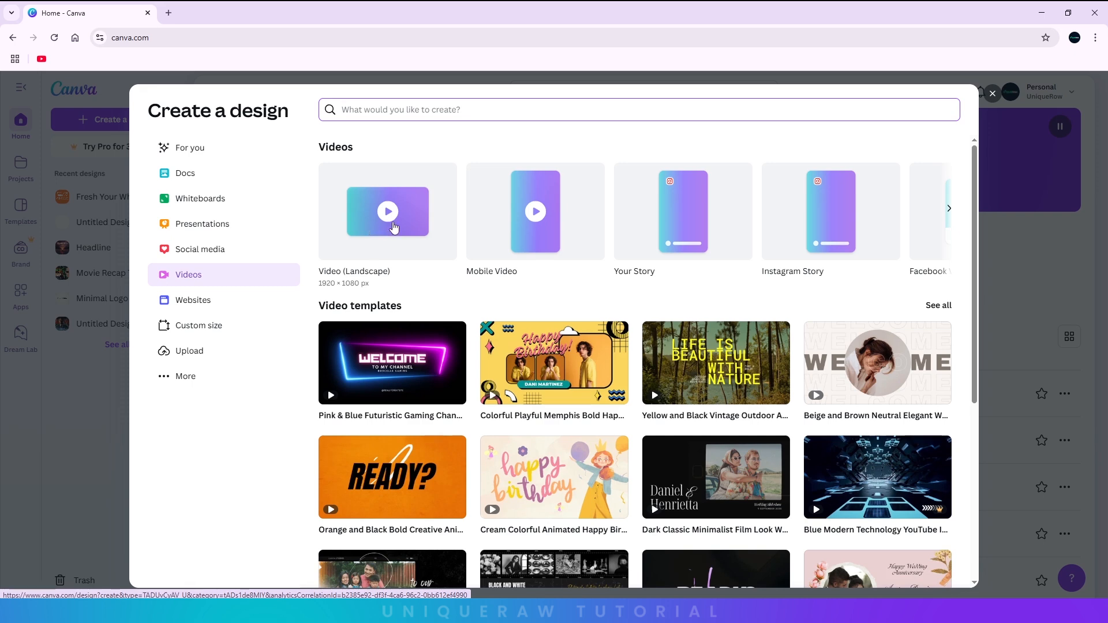
left_click(401, 230)
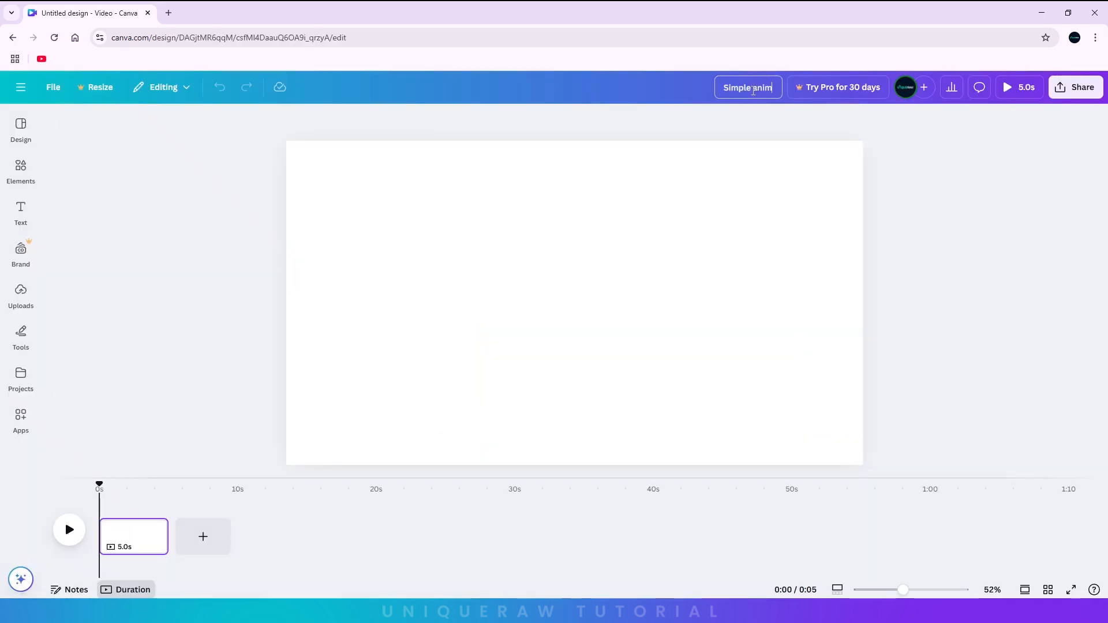
type("n")
left_click(20, 293)
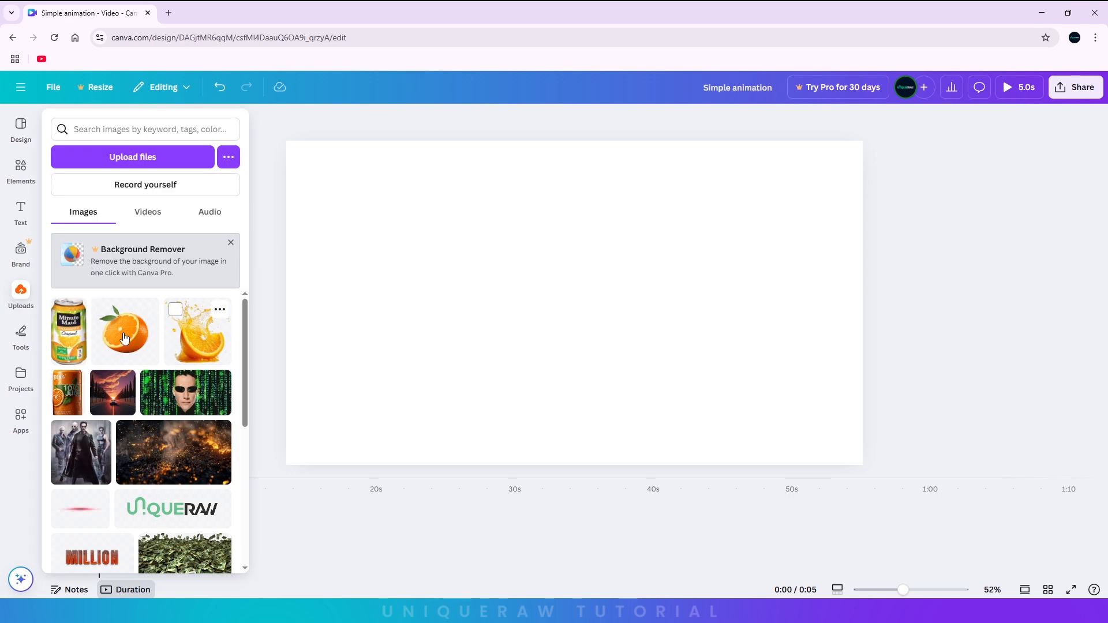
left_click(20, 338)
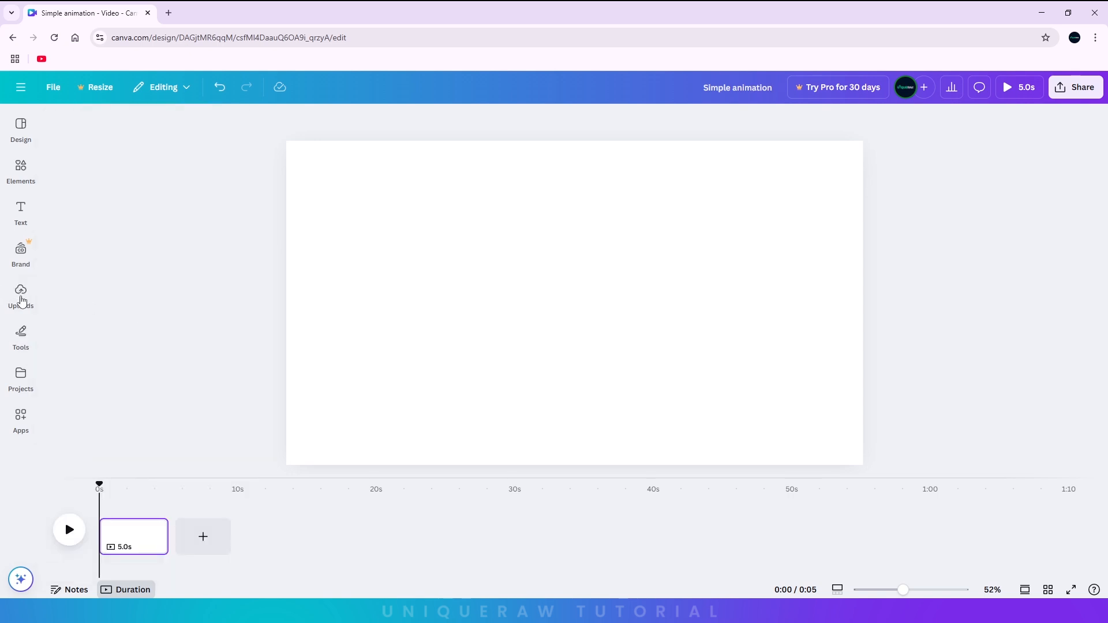
left_click(21, 293)
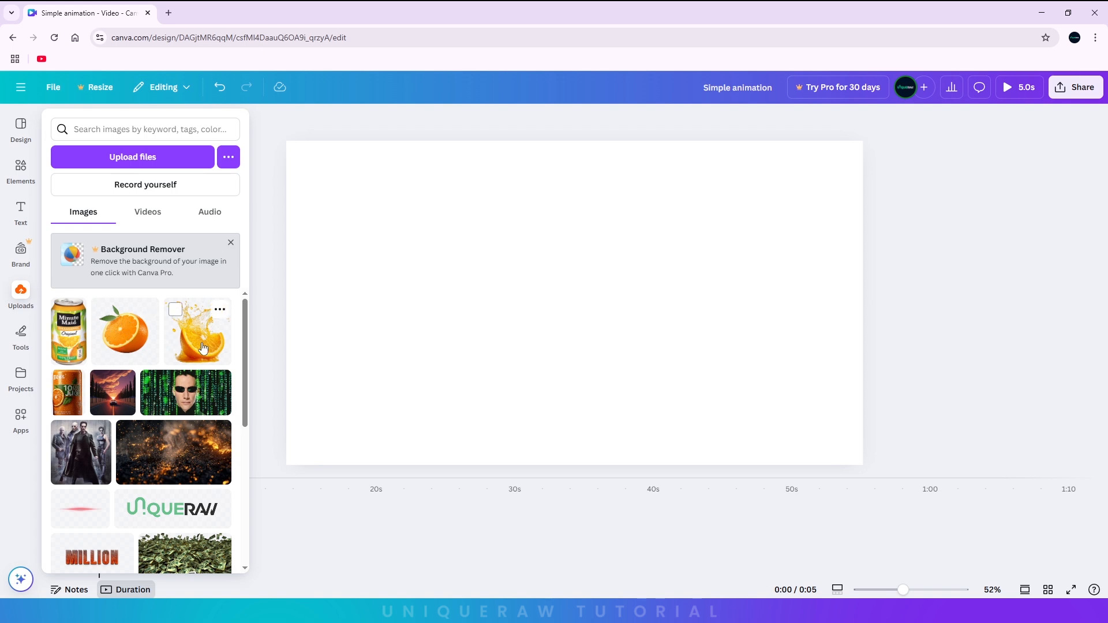
- Fill the blank page background with a custom solid bright orange
left_click(542, 308)
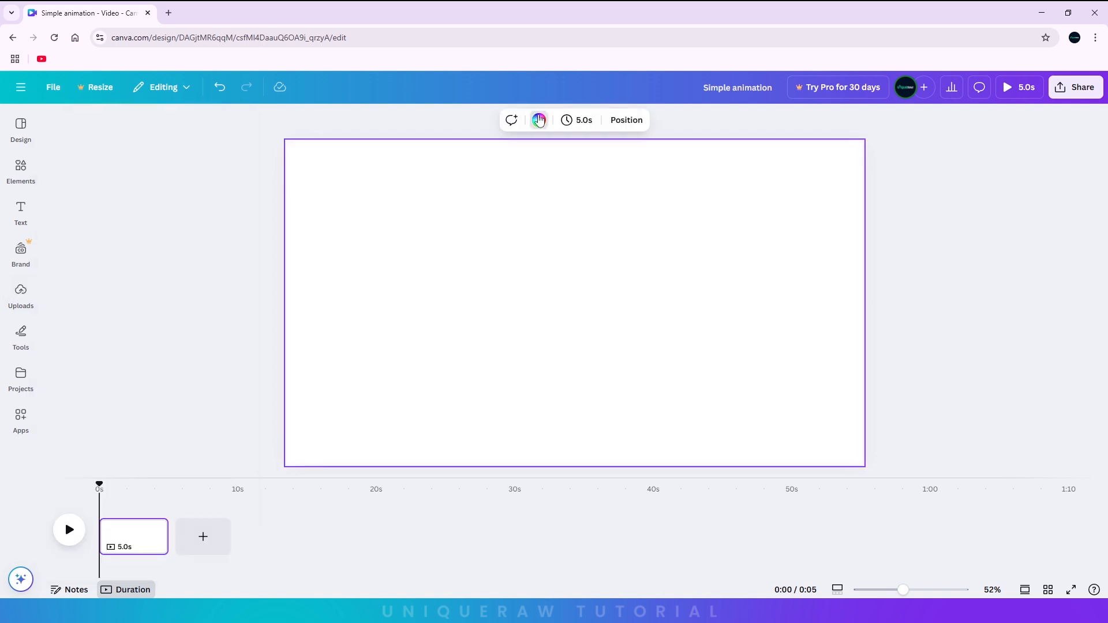
left_click(539, 120)
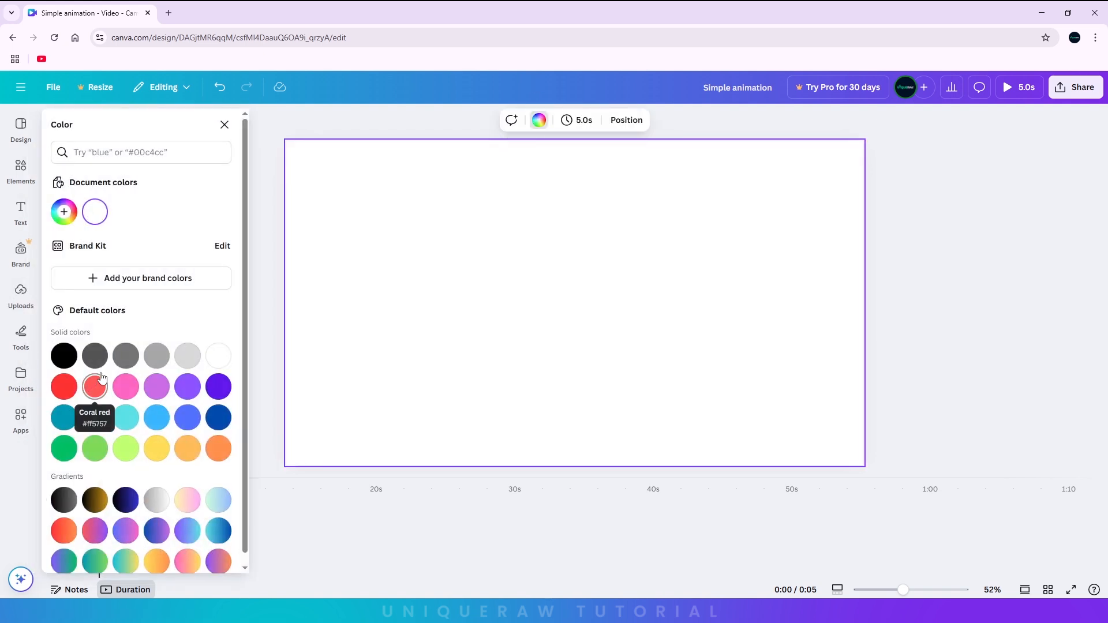
left_click(64, 212)
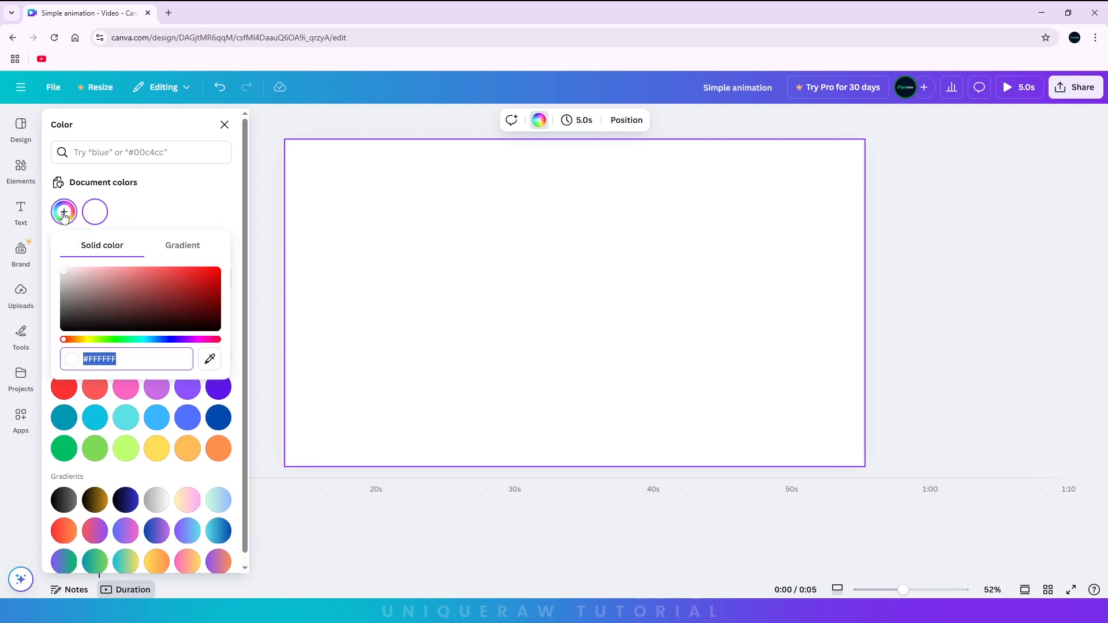
left_click(72, 340)
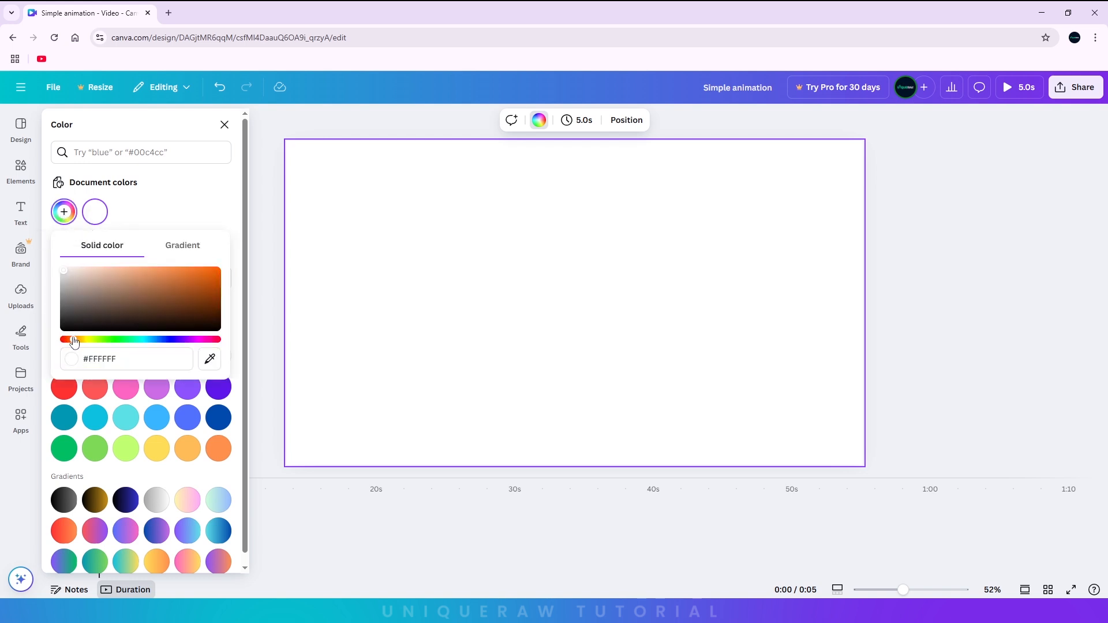
left_click_drag(171, 274, 232, 265)
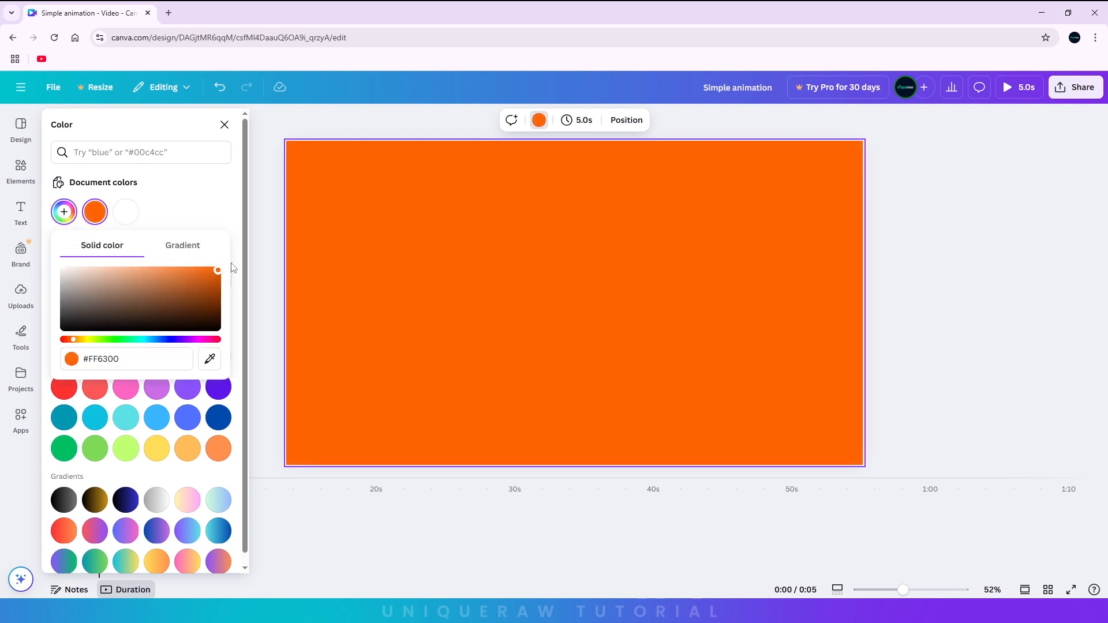
left_click(78, 340)
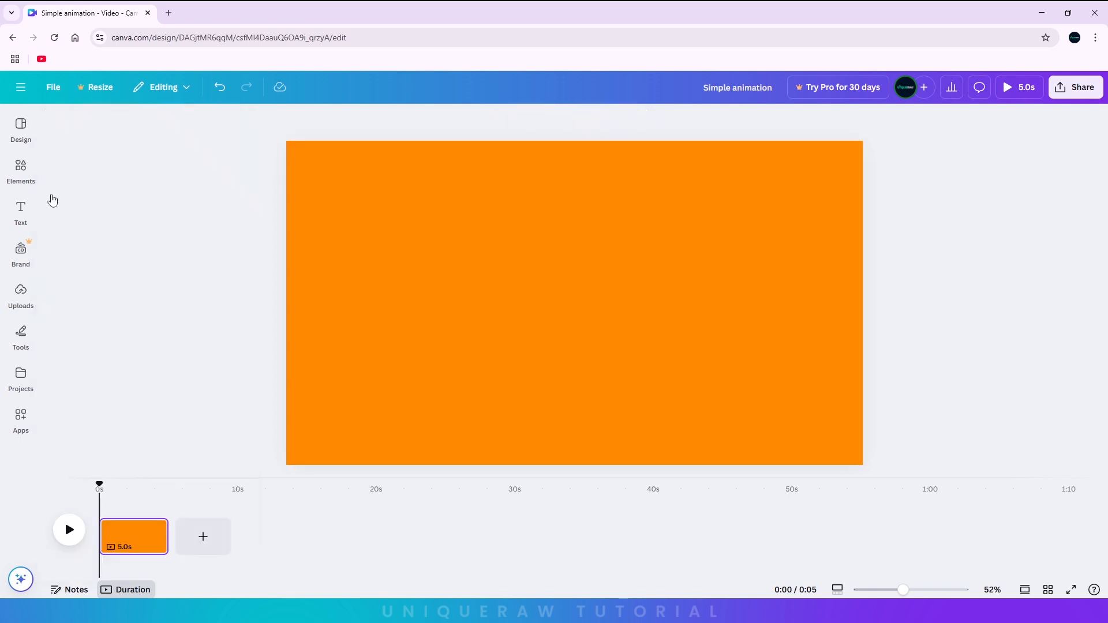
- Search the elements for "blob" and add the free light-orange blob from the full graphics results to the page
left_click(21, 167)
left_click(93, 131)
type("blob")
left_click(101, 178)
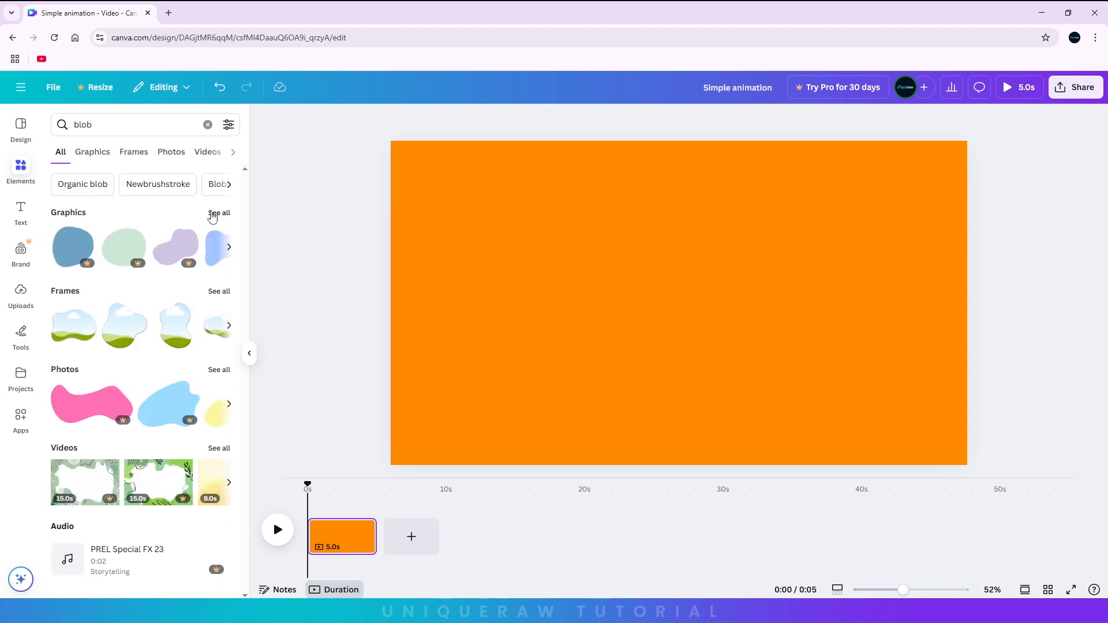
left_click(214, 214)
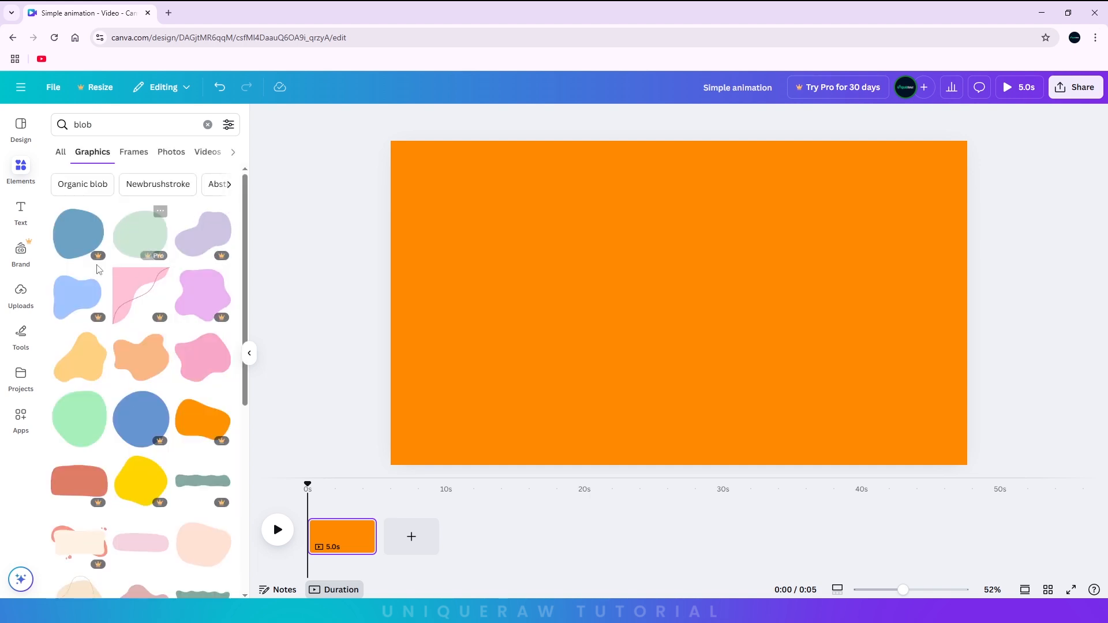
left_click(95, 346)
- Rotate the blob to about 119° and enlarge and position it so it covers the page's left half with a flowing curved edge
left_click_drag(679, 394, 419, 151)
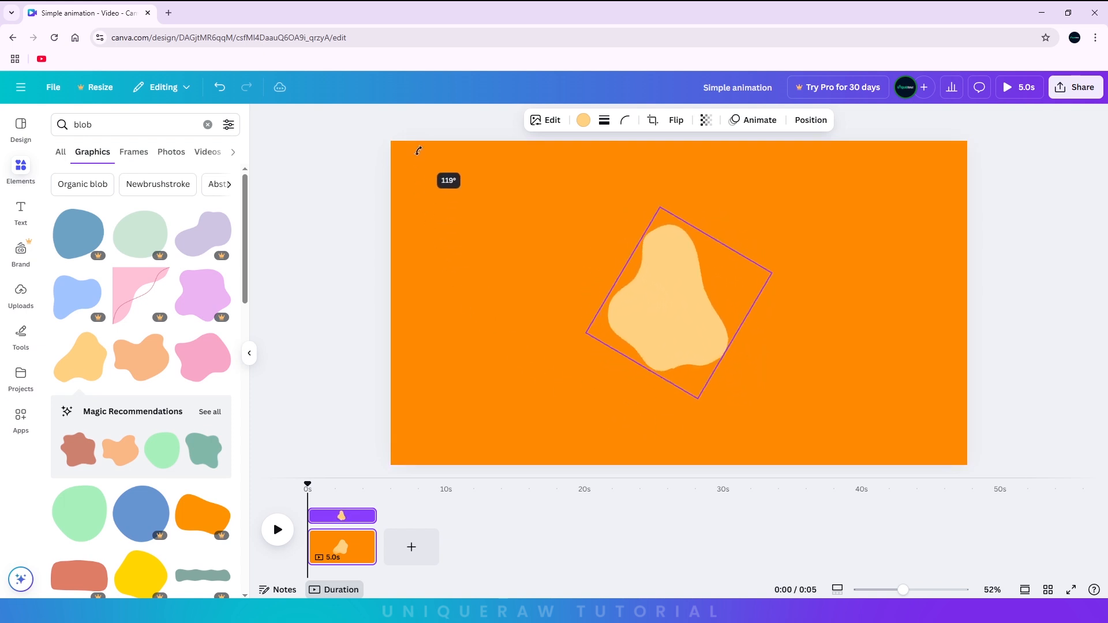
left_click_drag(697, 398, 731, 569)
left_click_drag(668, 369, 640, 342)
left_click_drag(632, 182, 611, 79)
left_click_drag(629, 242, 574, 245)
left_click_drag(903, 589, 886, 589)
left_click_drag(663, 431, 683, 458)
left_click_drag(614, 188, 612, 174)
left_click_drag(681, 379, 669, 371)
left_click_drag(599, 165, 596, 151)
left_click_drag(481, 350, 404, 367)
left_click_drag(607, 311, 622, 309)
left_click_drag(791, 254, 828, 240)
left_click_drag(647, 301, 628, 295)
left_click_drag(885, 590, 900, 590)
left_click_drag(641, 370, 625, 344)
- Recolour the large blob to white
left_click(584, 119)
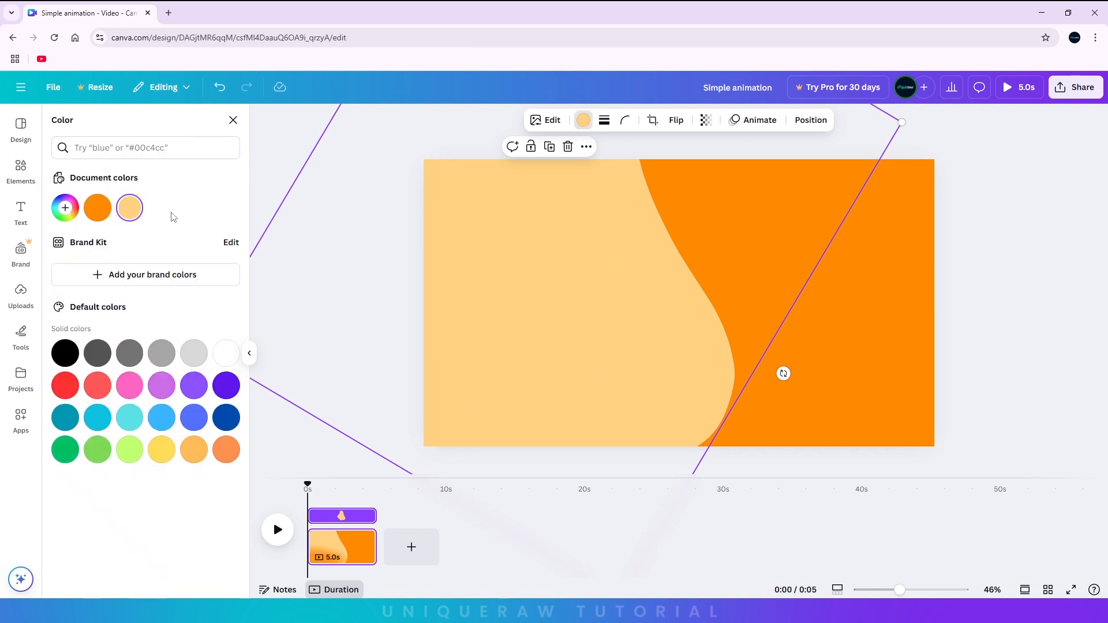
left_click(226, 353)
right_click(612, 313)
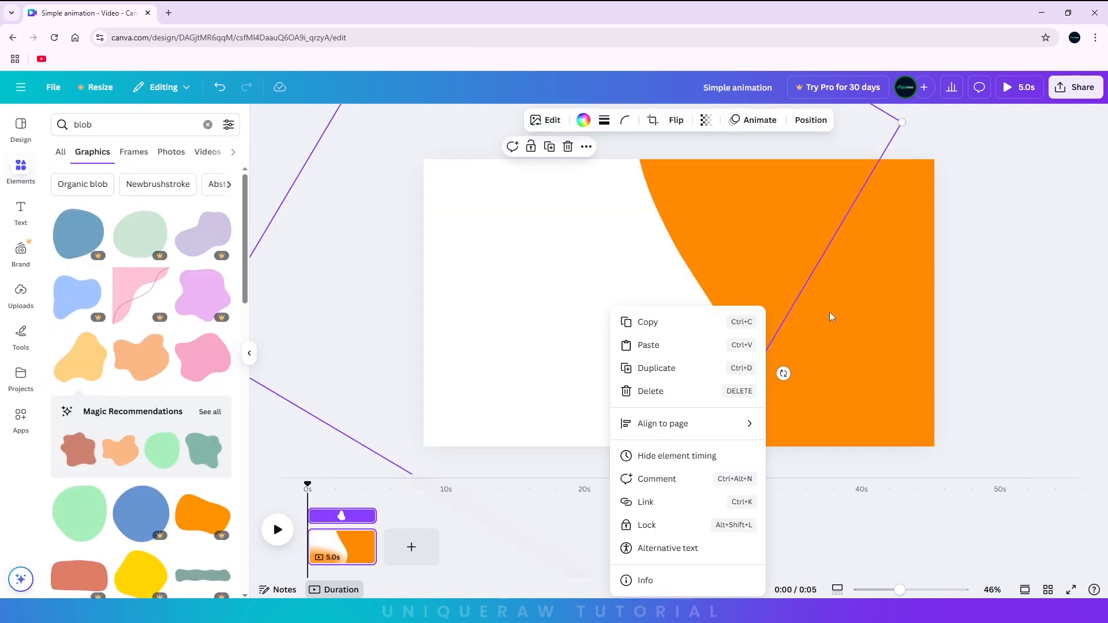
left_click(979, 362)
left_click(959, 372)
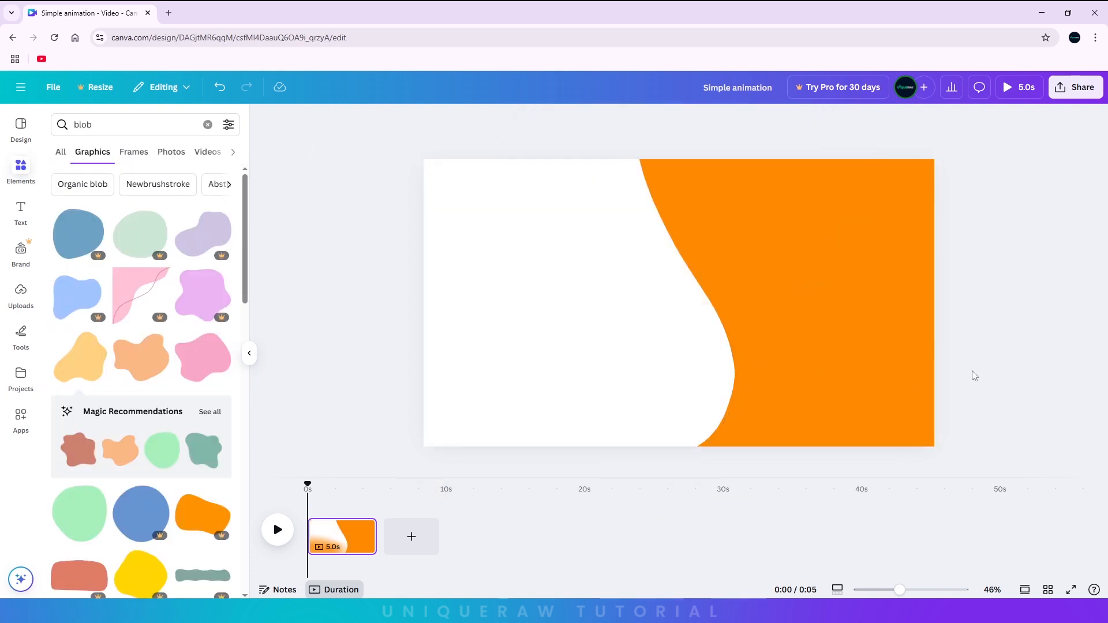
- Duplicate the white blob and shift the copy slightly up and to the left of the original
left_click(547, 298)
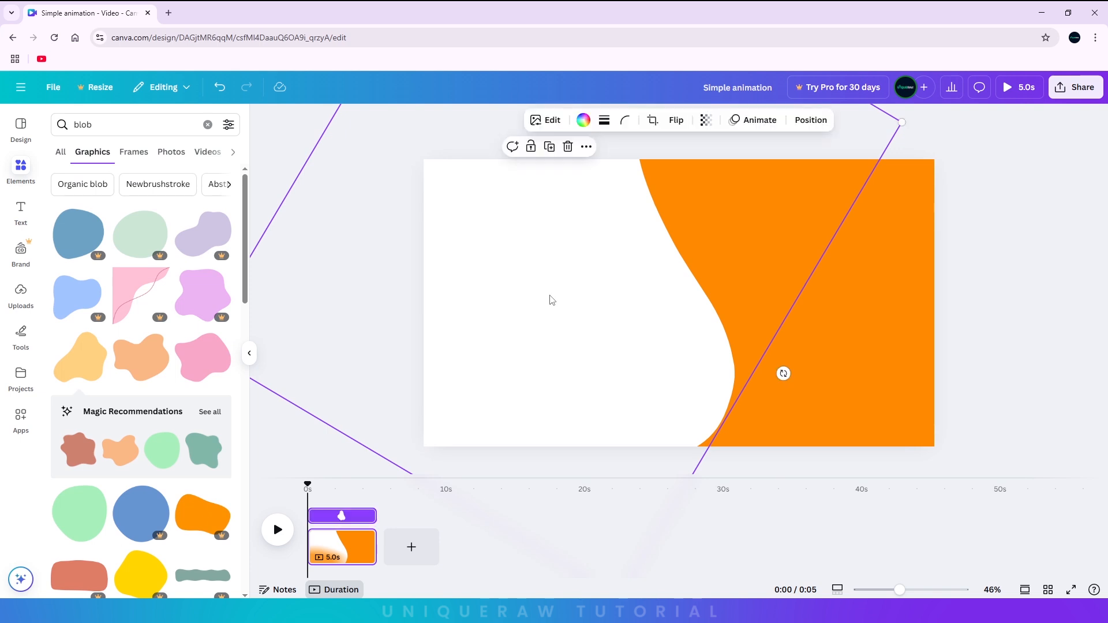
right_click(551, 299)
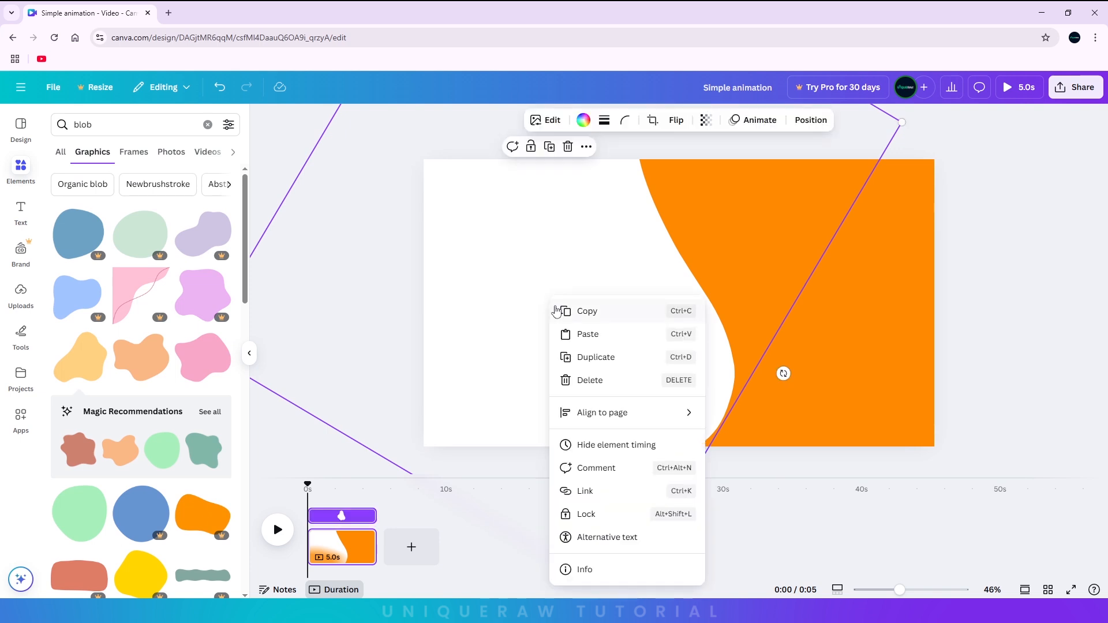
left_click(585, 358)
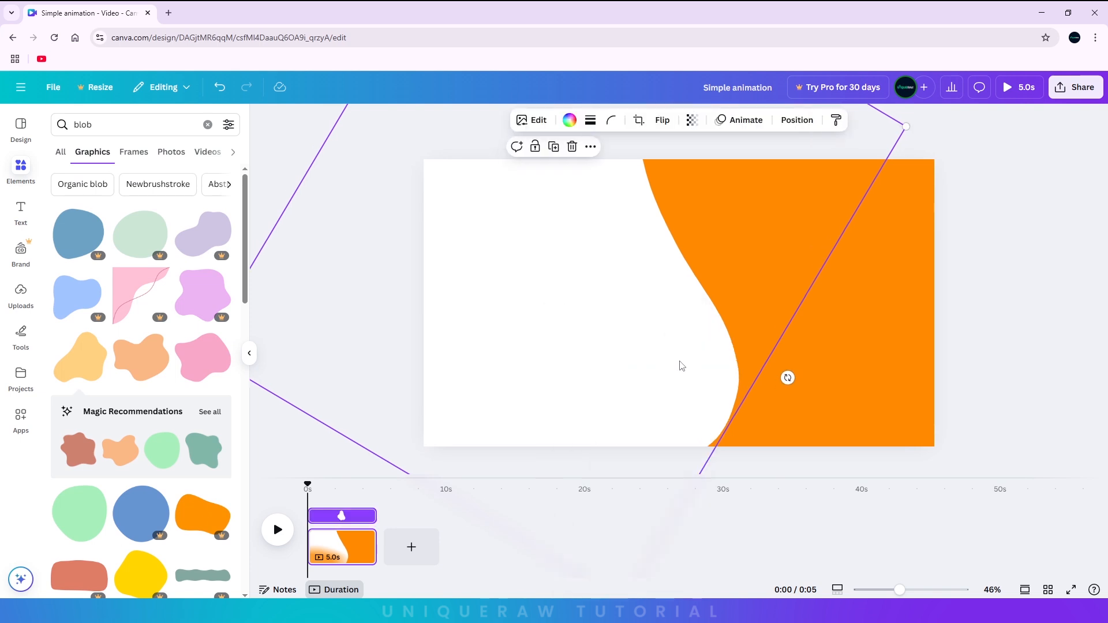
left_click_drag(685, 364, 653, 350)
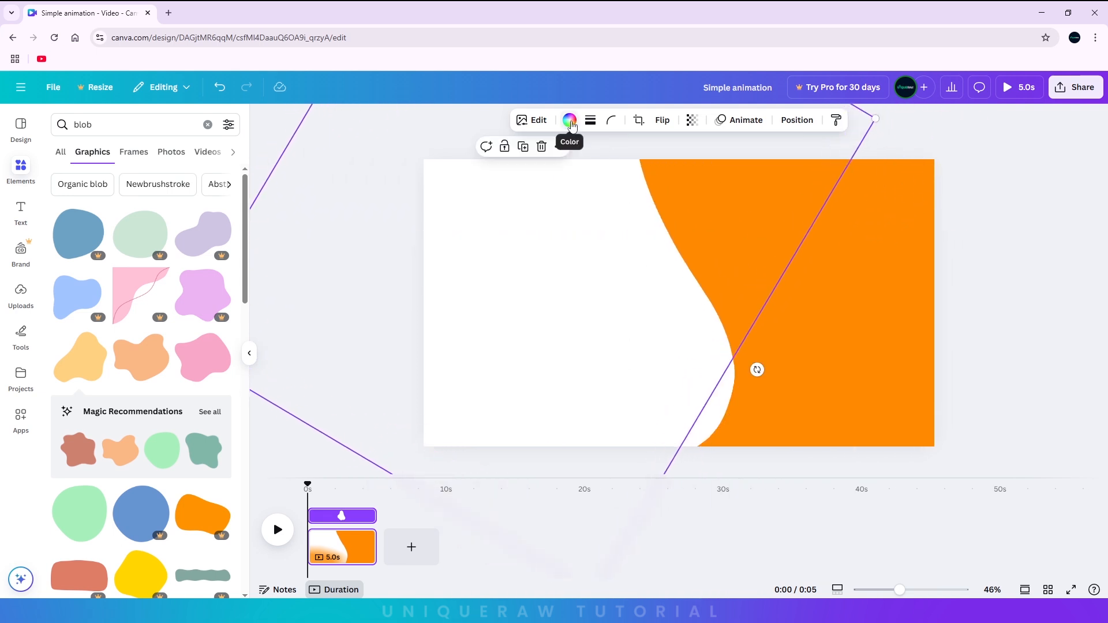
- Colour the duplicate blob with the background's orange and offset it further left to leave a wide white curved band
left_click(570, 121)
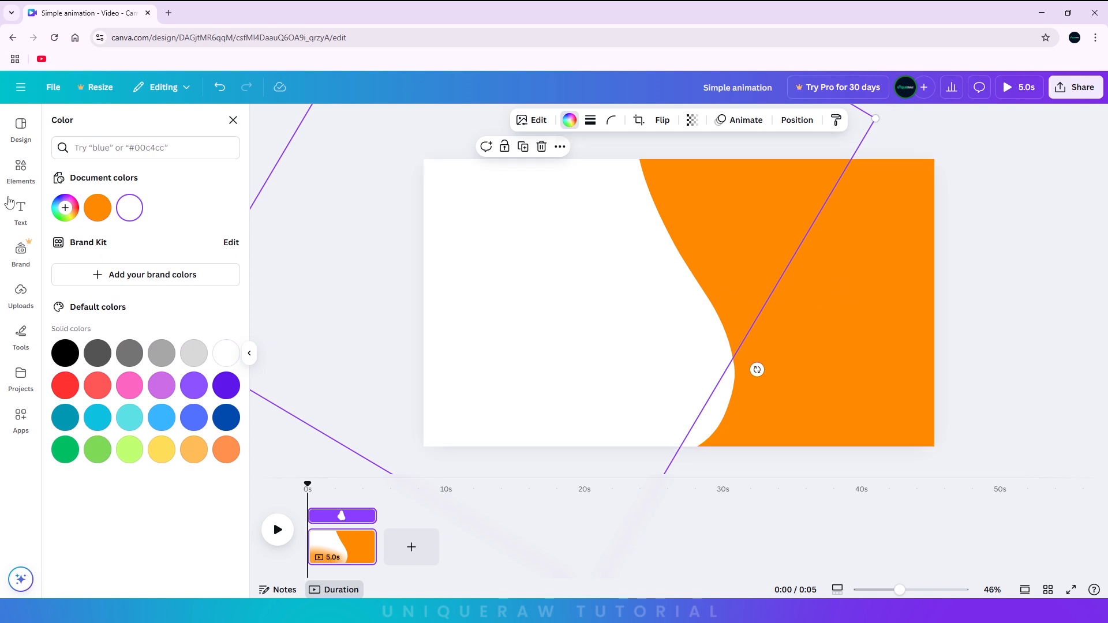
left_click(94, 211)
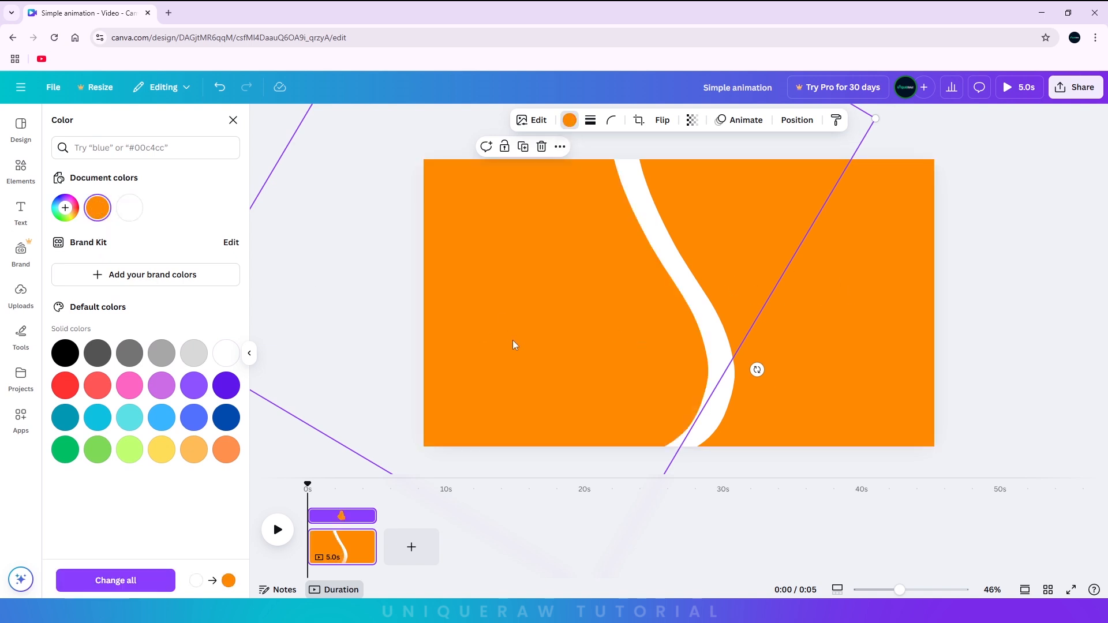
key("Escape")
- Add the uploaded Minute Maid can, orange splash and halved orange images, placing the can on the lower part of the white band
left_click(72, 336)
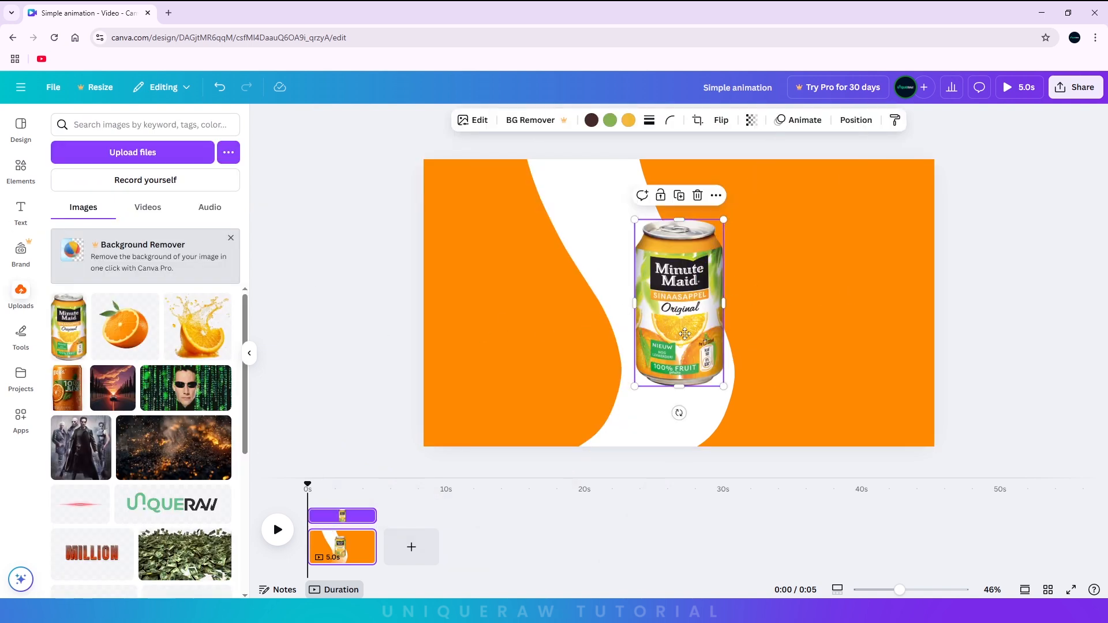
left_click_drag(698, 324, 648, 370)
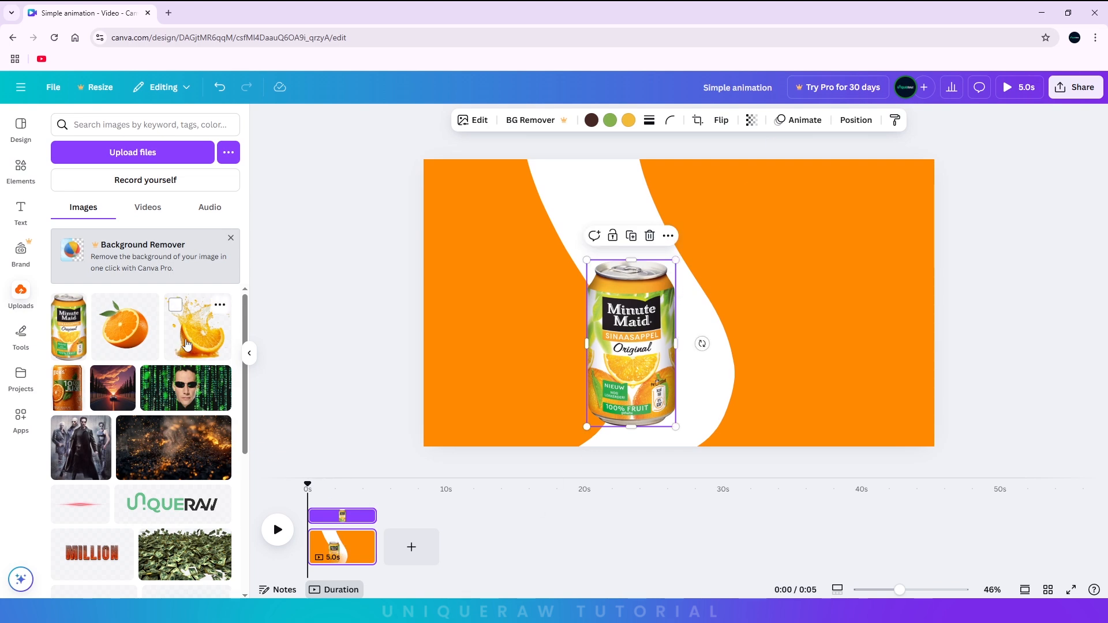
left_click(186, 344)
left_click(134, 335)
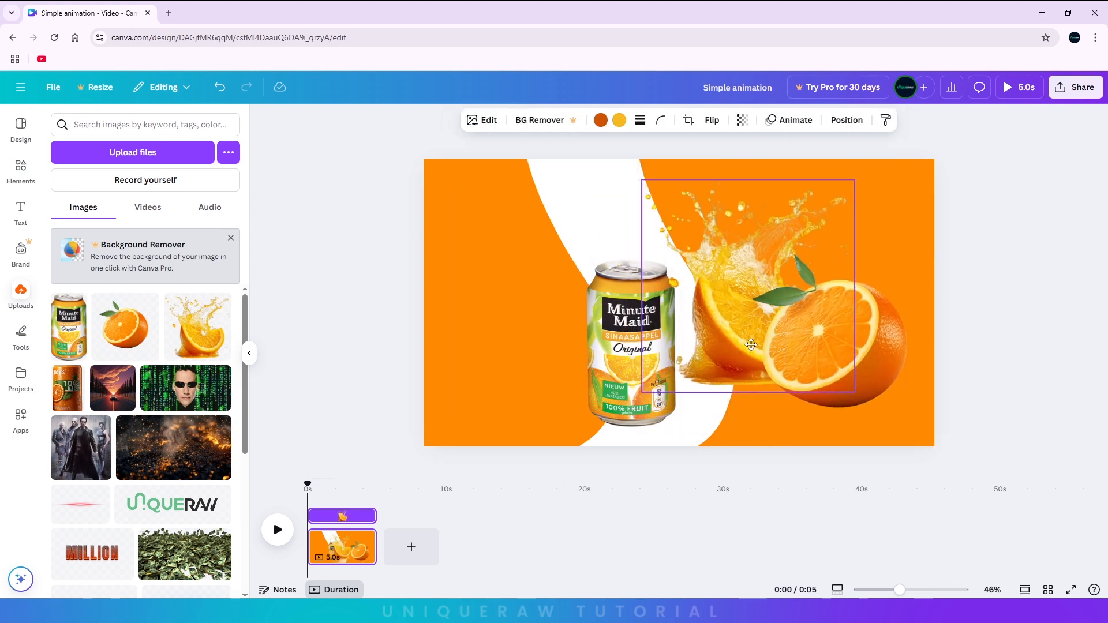
- Enlarge the juice can slightly and move it up onto the middle of the white band
left_click(612, 366)
left_click_drag(679, 264, 687, 242)
left_click_drag(633, 334, 627, 311)
- Move the orange splash image over the can and reorder its layer to sit directly beneath the can
left_click(718, 336)
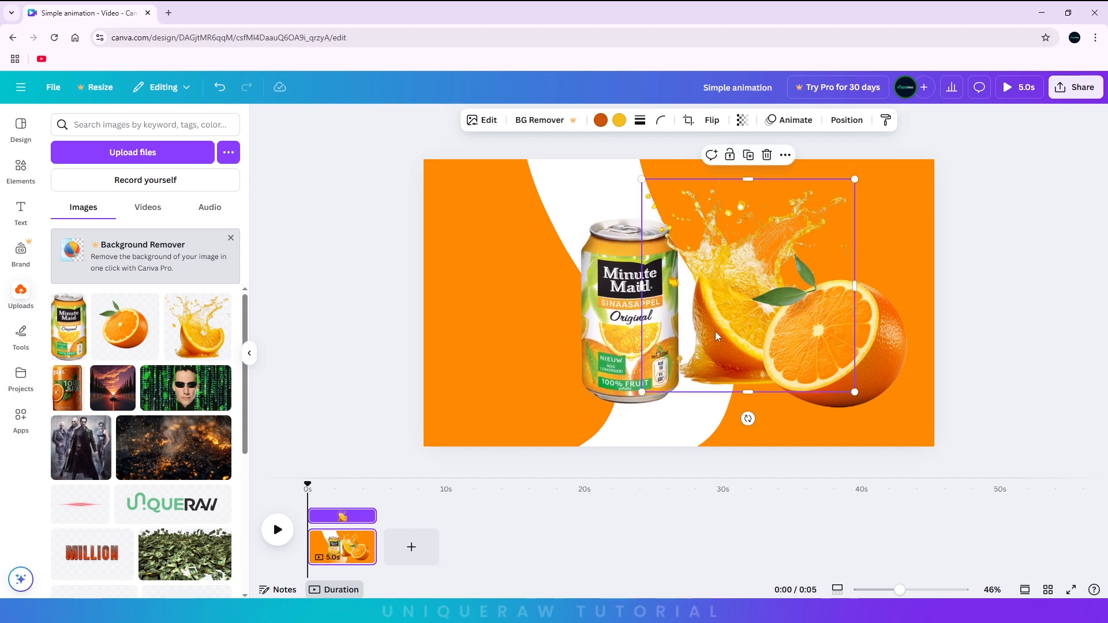
left_click(737, 326)
left_click(714, 271)
left_click_drag(714, 271, 598, 297)
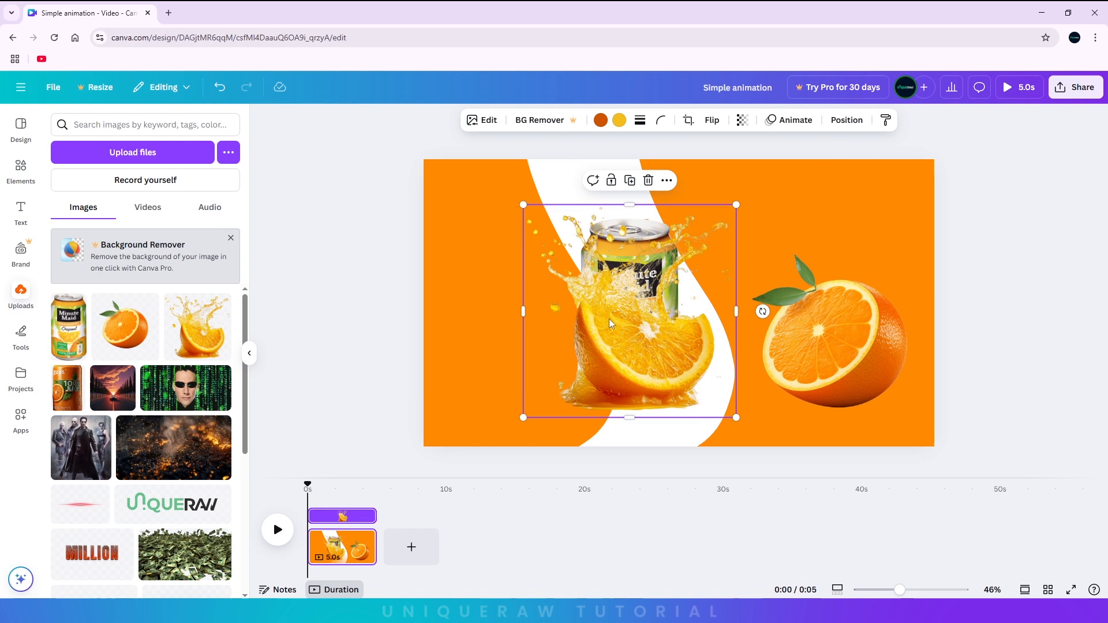
right_click(611, 325)
mouse_move(648, 354)
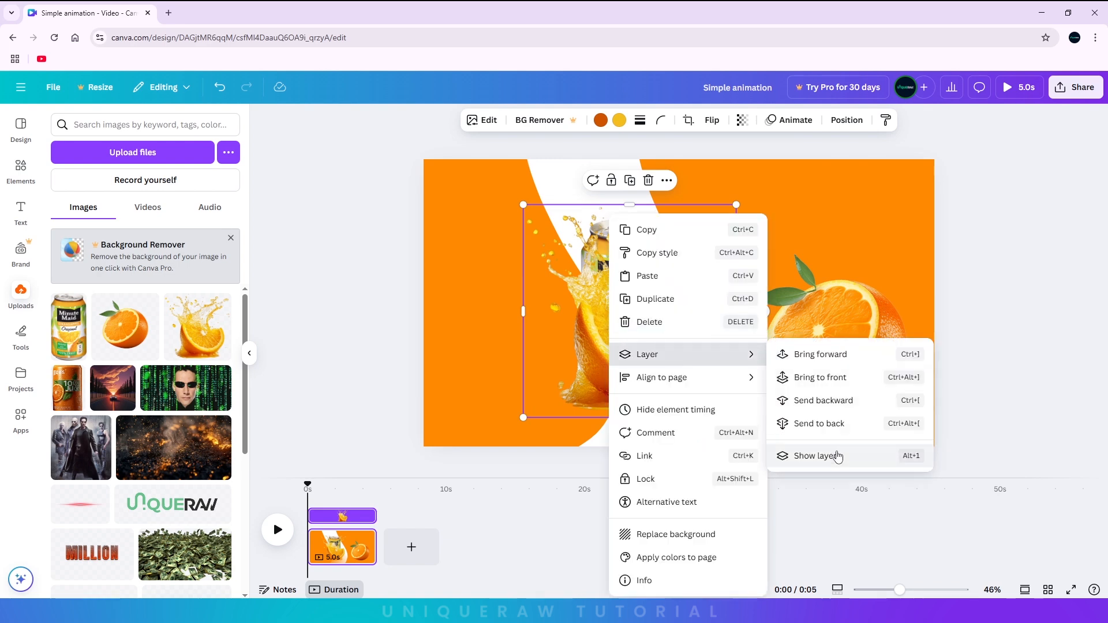
left_click(837, 456)
left_click_drag(159, 258, 151, 295)
- Shrink the splash image slightly and align it so the splashes show around both sides of the can
left_click_drag(711, 359, 697, 359)
left_click_drag(723, 205, 706, 216)
left_click_drag(569, 339, 576, 341)
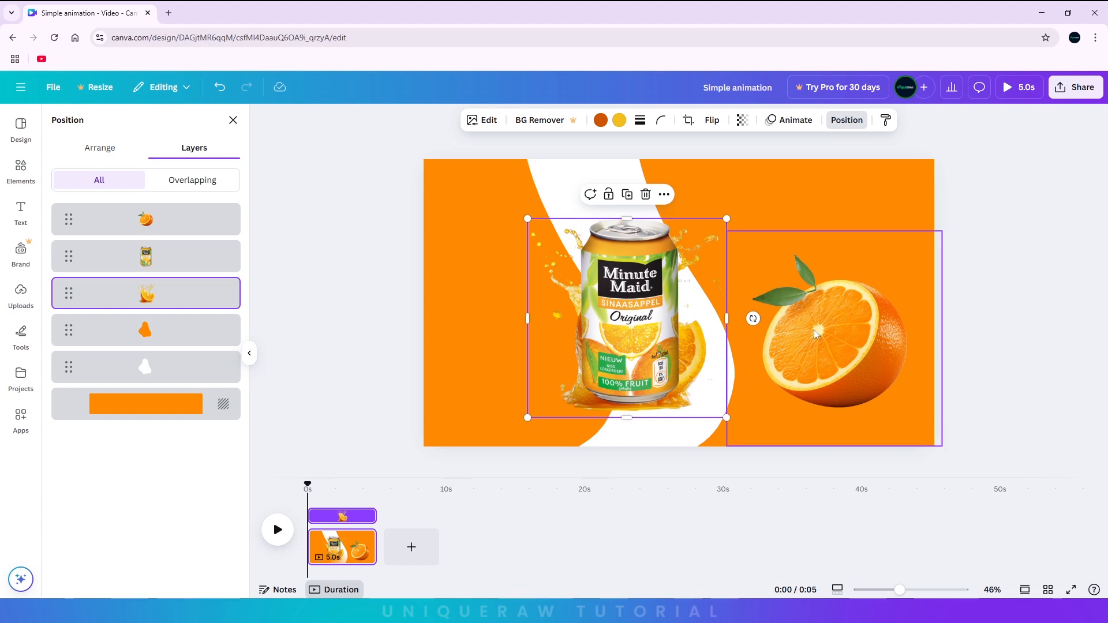
- Scale the halved orange down to roughly half its size and place it over the can's lower right corner
left_click(868, 362)
left_click_drag(840, 340, 683, 368)
left_click_drag(784, 260, 692, 364)
left_click_drag(629, 407, 666, 396)
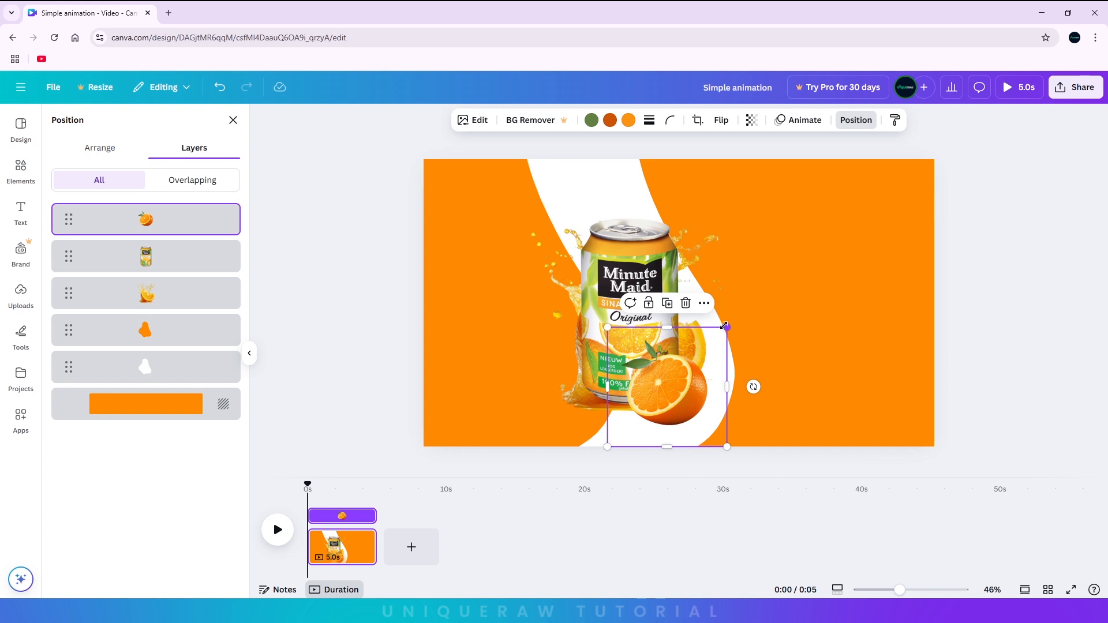
- Reduce the halved orange a little more and nudge it into place in front of the can's lower right edge
left_click_drag(724, 327, 715, 338)
mouse_move(671, 400)
left_mouse_down()
mouse_move(681, 385)
mouse_move(675, 393)
left_mouse_up()
left_click_drag(720, 332, 712, 338)
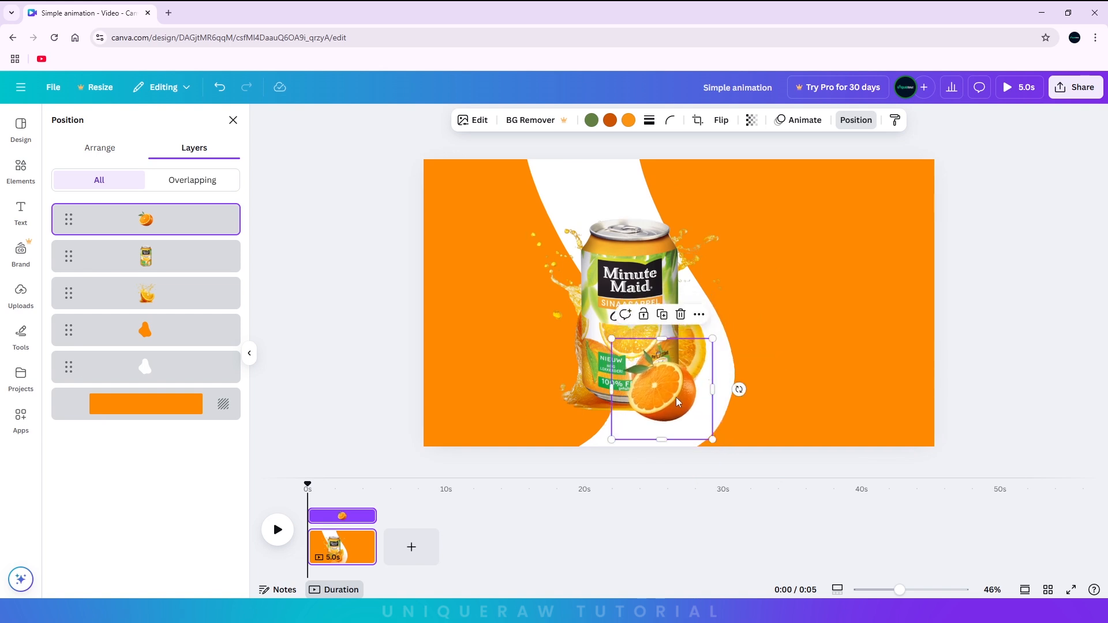
left_click_drag(681, 375, 687, 370)
left_click_drag(718, 334, 706, 346)
left_click_drag(672, 383, 677, 381)
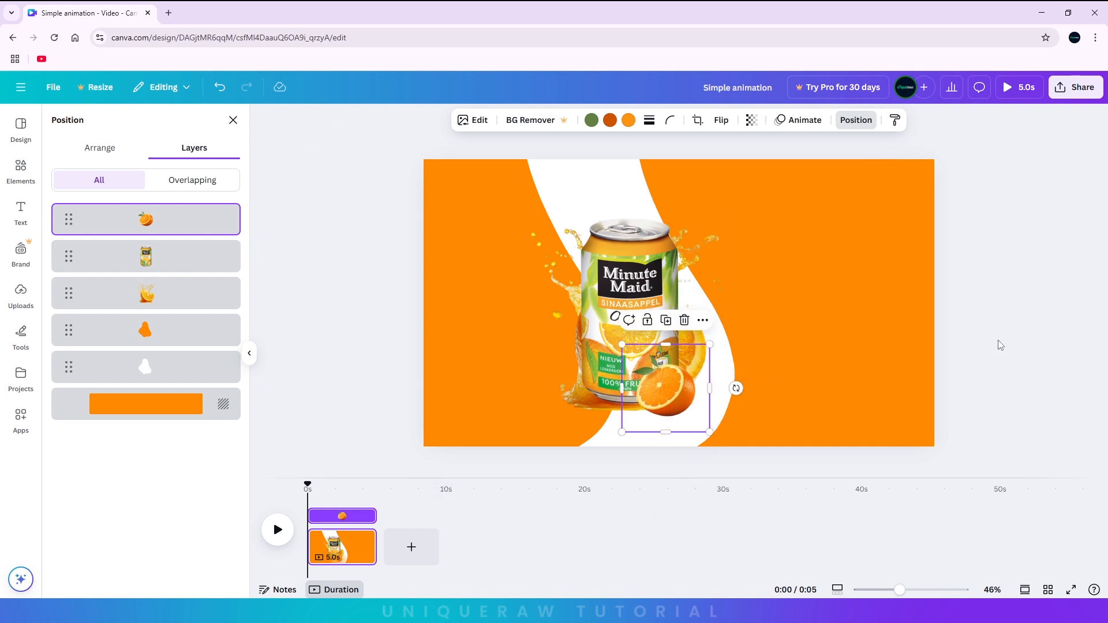
left_click(233, 120)
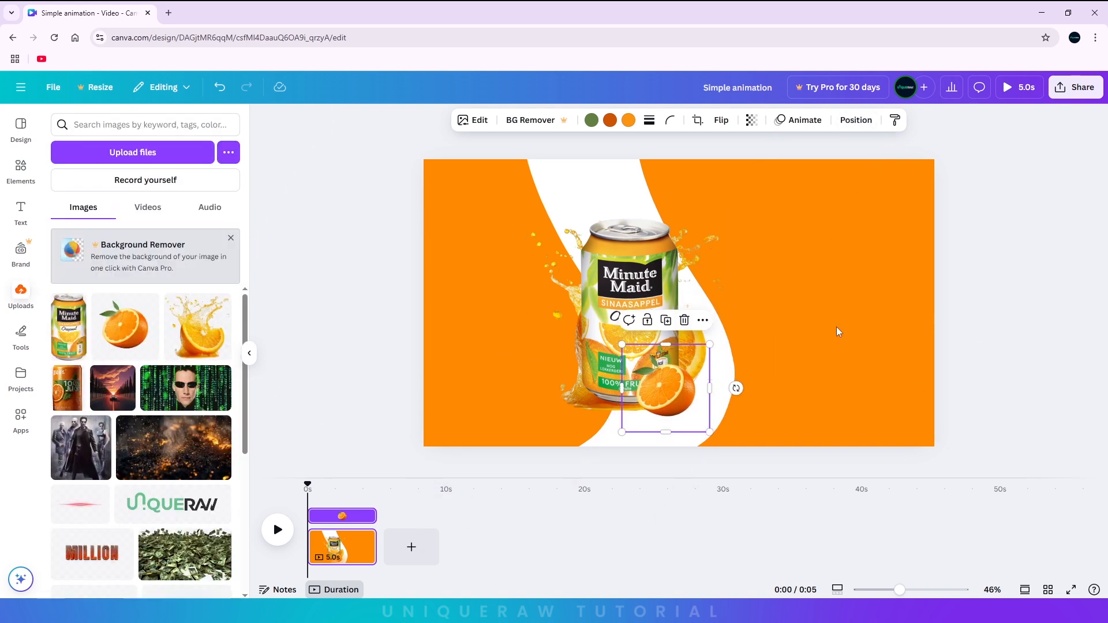
left_click(1068, 299)
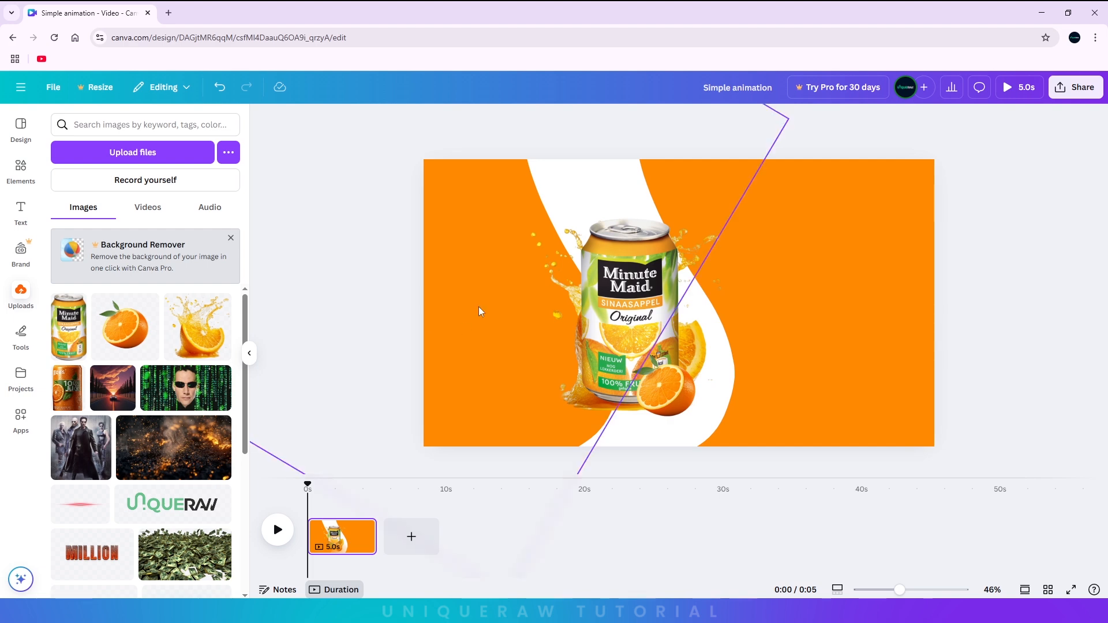
- Enlarge the can, splash and halved orange slightly as one selection and move them to the lower left half of the page
left_click(598, 330)
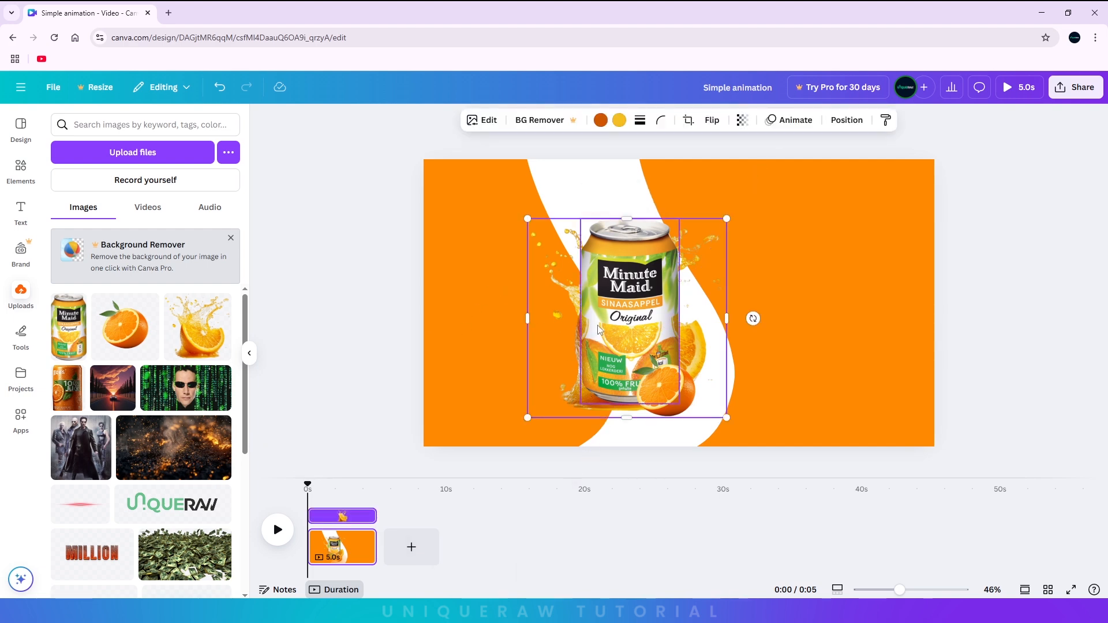
left_click(686, 402, "shift")
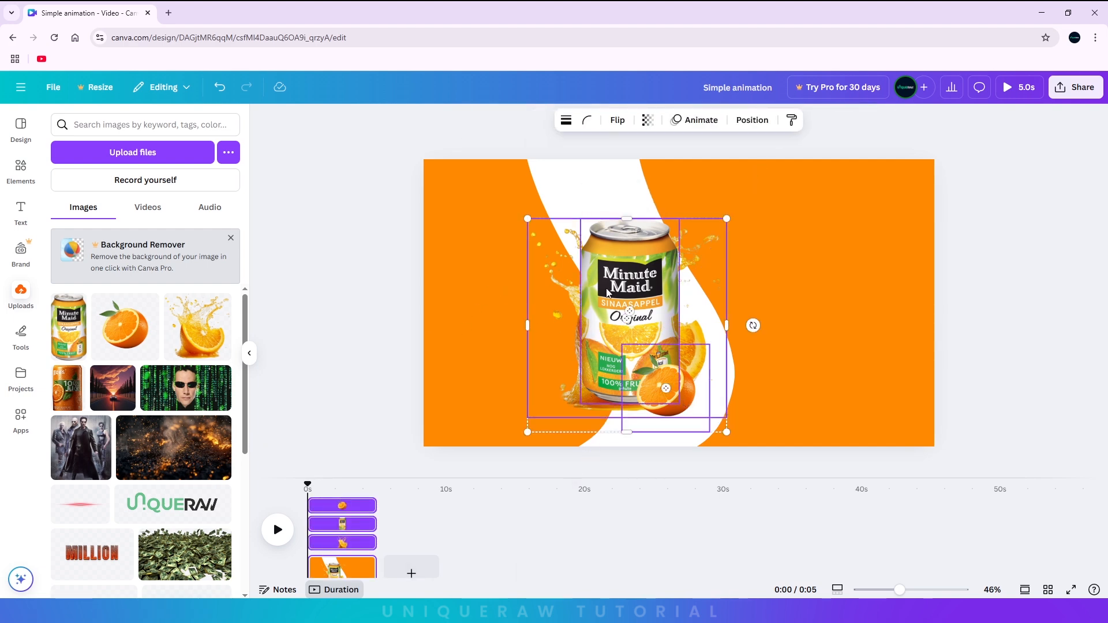
left_click_drag(645, 288, 632, 313)
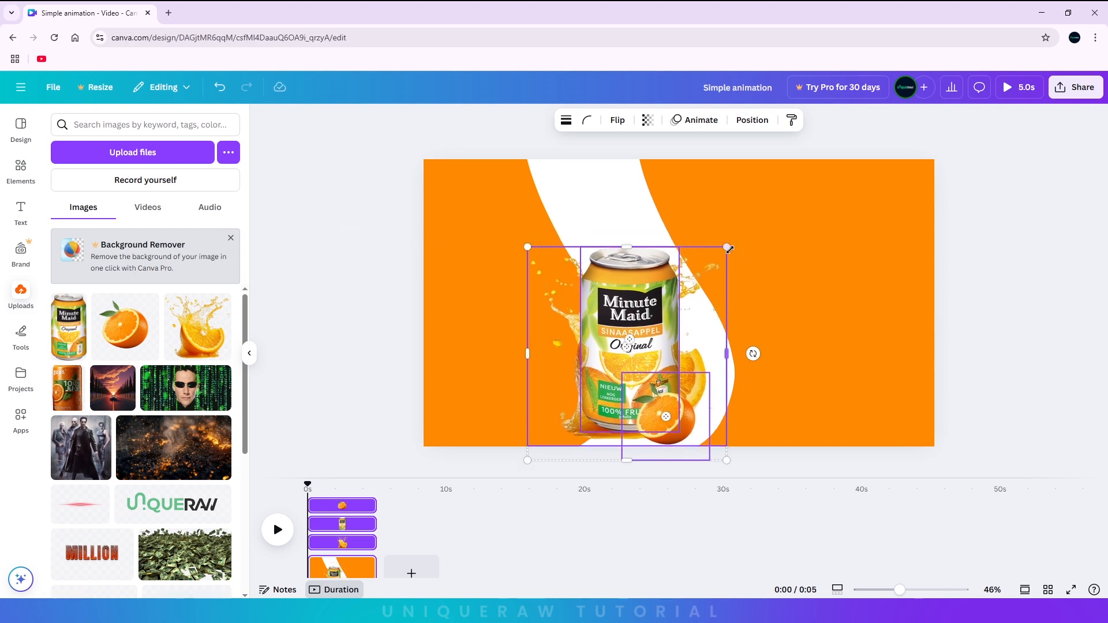
left_click_drag(726, 247, 738, 234)
left_click_drag(656, 332, 607, 318)
left_click_drag(690, 234, 685, 240)
left_click_drag(598, 313, 598, 308)
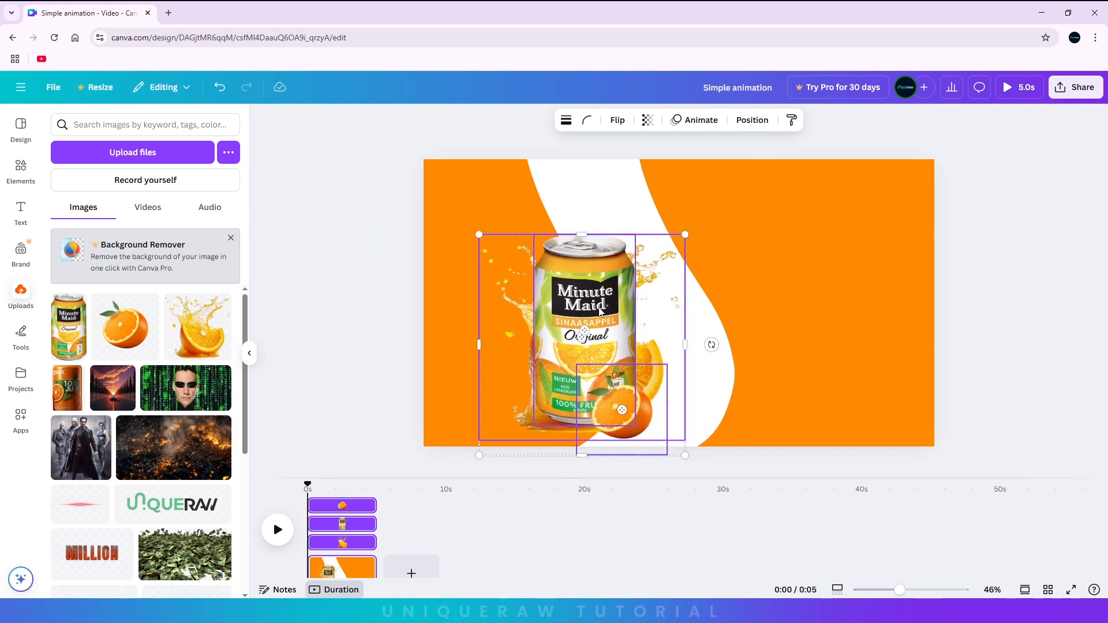
key("Escape")
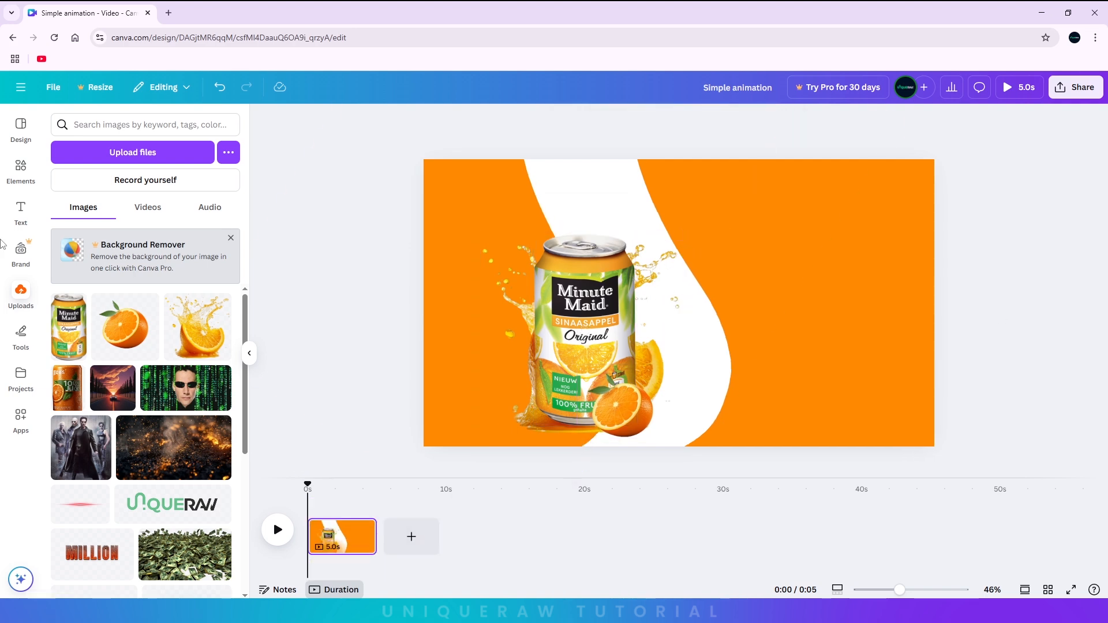
- Add a heading reading "Fresh Whole Day", with "Whole Day" on a second line
left_click(21, 211)
left_click(116, 290)
type("Fresh Whole Day")
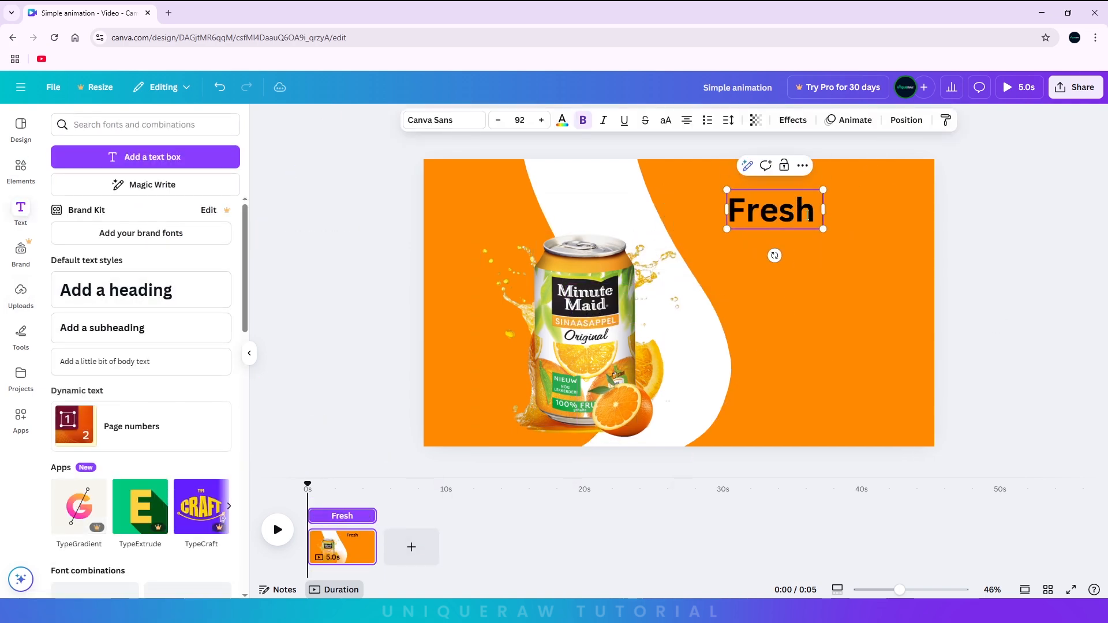
left_click(748, 210)
key("Return")
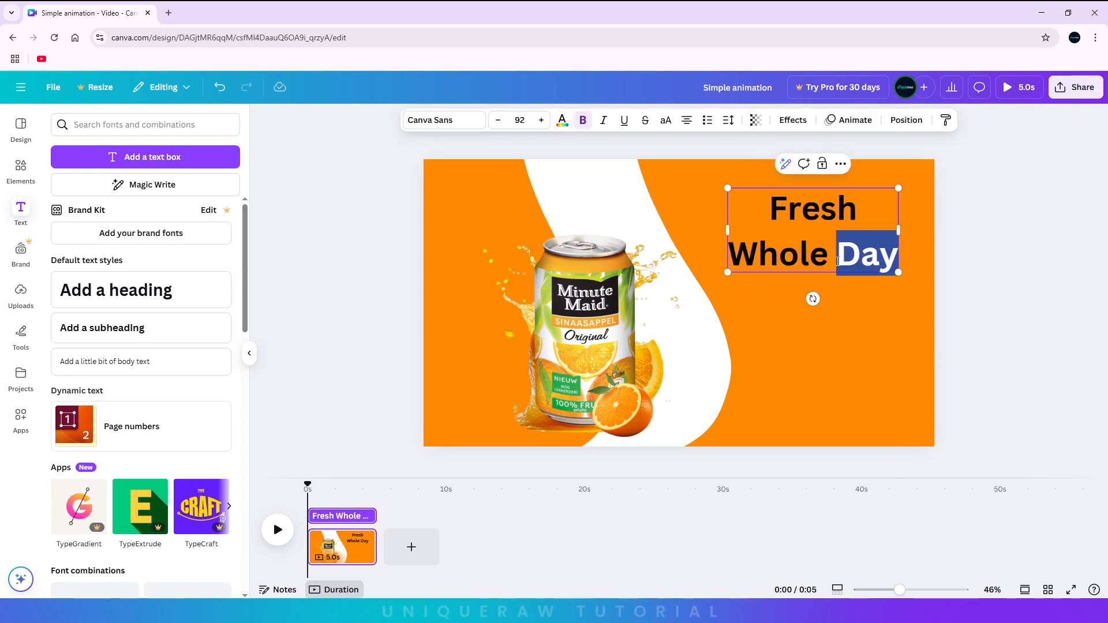
- Set the "Fresh Whole Day" heading in Open Sauce and tighten its line spacing
key("ctrl+a")
left_click(443, 120)
scroll(115, 346, "down", 5)
left_click(97, 441)
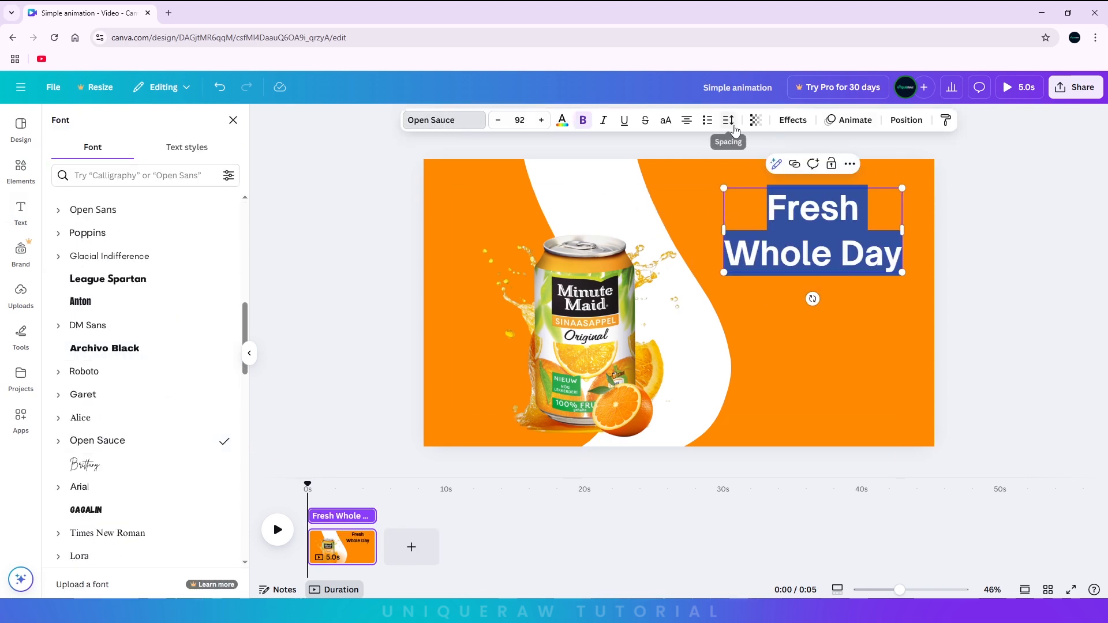
left_click(728, 120)
left_click(728, 120)
left_click(728, 120)
left_click_drag(707, 208, 690, 208)
- Shift the "Fresh Whole Day" heading slightly right and colour it white
left_click_drag(840, 227, 849, 228)
left_click(562, 120)
left_click(156, 208)
left_click(1004, 254)
- Change only the word "Fresh" to the Brittany script font
left_click(864, 217)
double_click(864, 217)
left_click(444, 120)
left_click(86, 465)
left_click(881, 271)
left_click(822, 245)
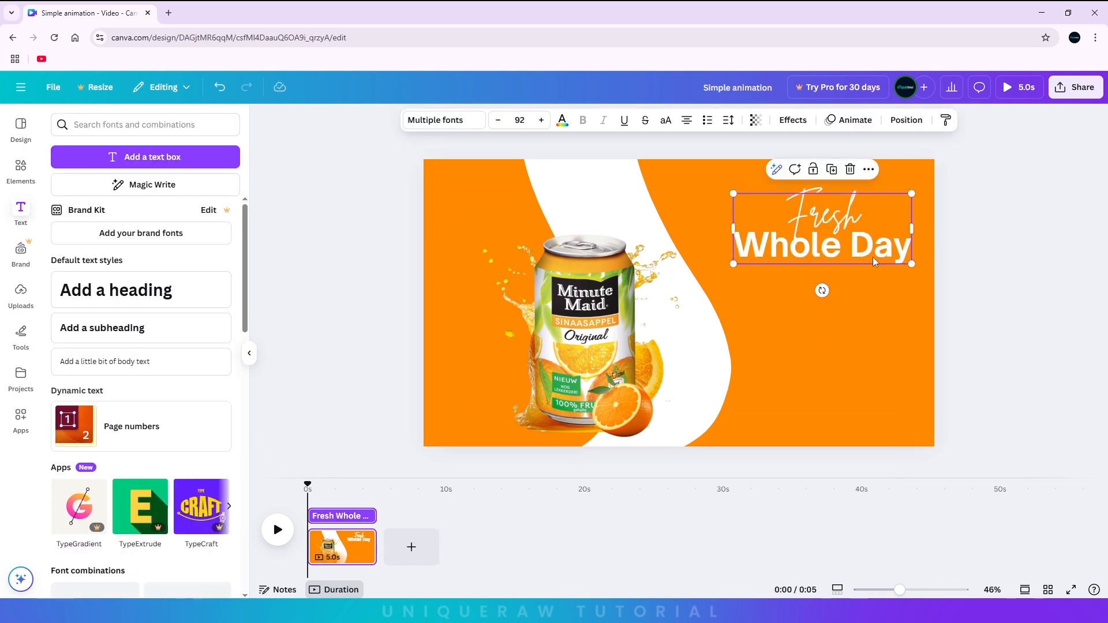
- Duplicate the heading, place the copy beneath the original and replace its text with "ORANGE JUICE"
key("ctrl+d")
left_click_drag(830, 253, 835, 321)
double_click(835, 321)
type("ORANGE JUICE")
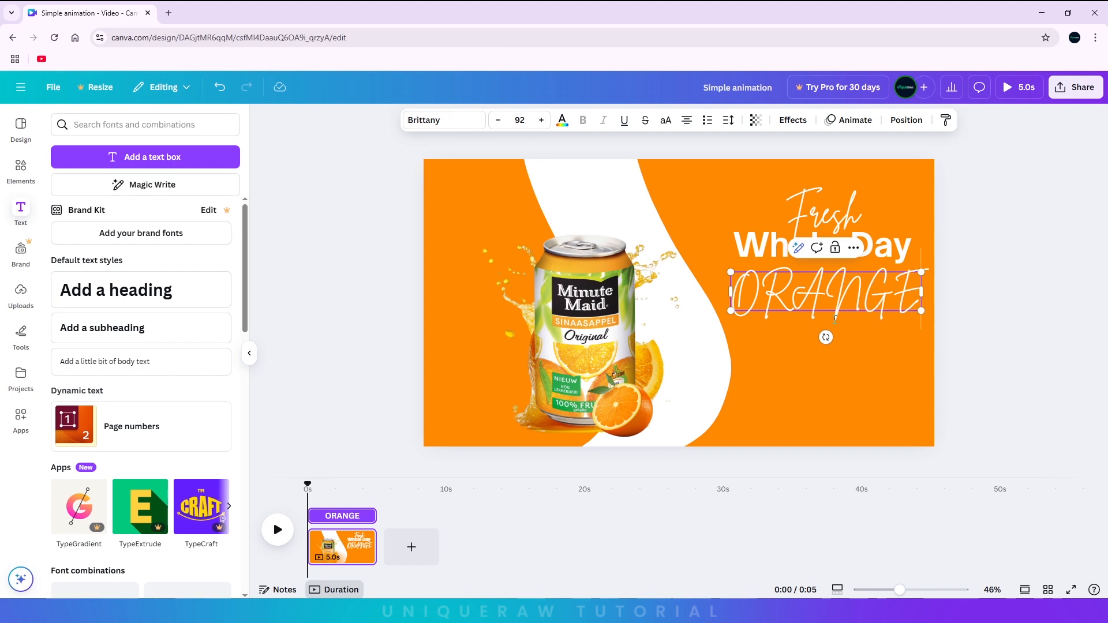
- Set the "ORANGE JUICE" text in Archivo Black and enlarge it to font size 101
key("ctrl+a")
left_click(444, 120)
left_click(105, 348)
key("Escape")
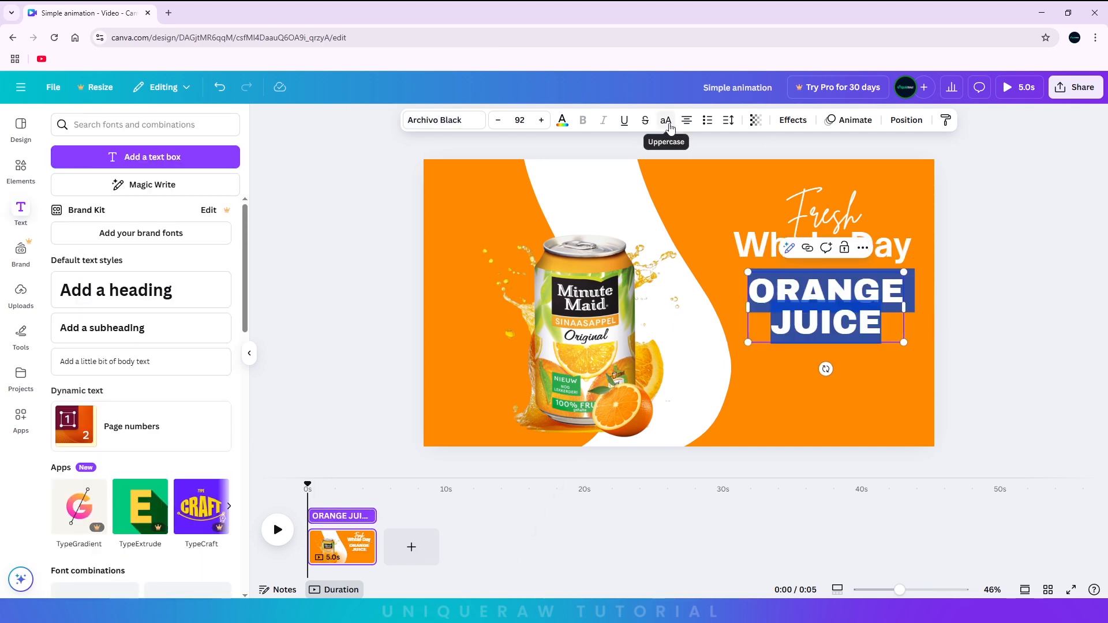
left_click(728, 120)
left_click_drag(903, 342, 918, 345)
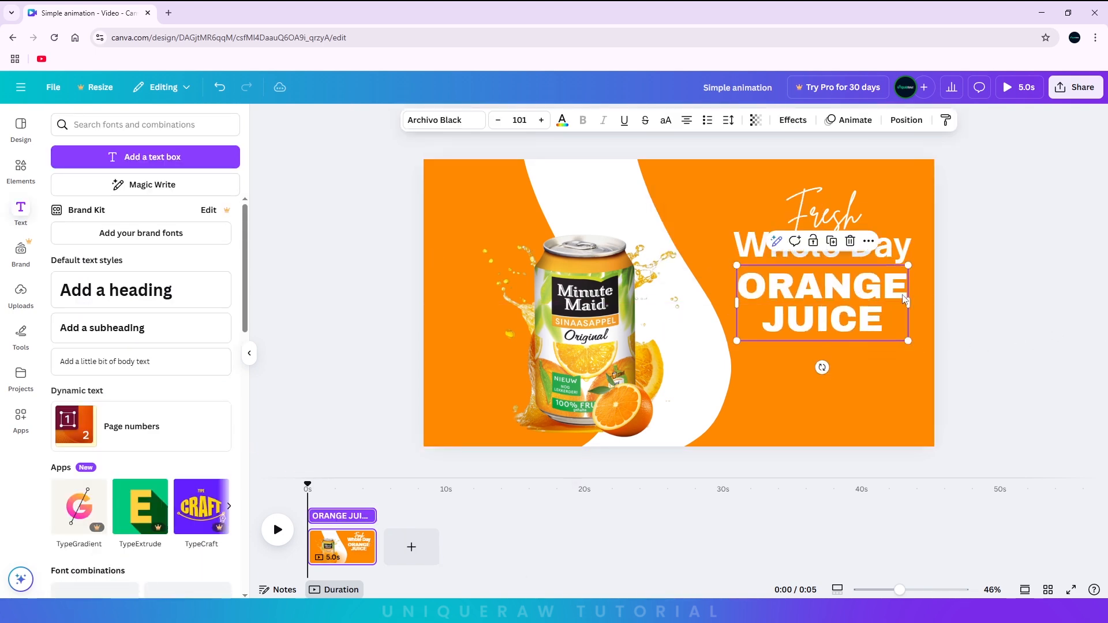
- Apply a black Shadow effect to "ORANGE JUICE" with offset 61, direction -45, blur 42 and transparency 30
left_click(792, 120)
left_click(146, 188)
left_click(223, 404)
left_click(59, 326)
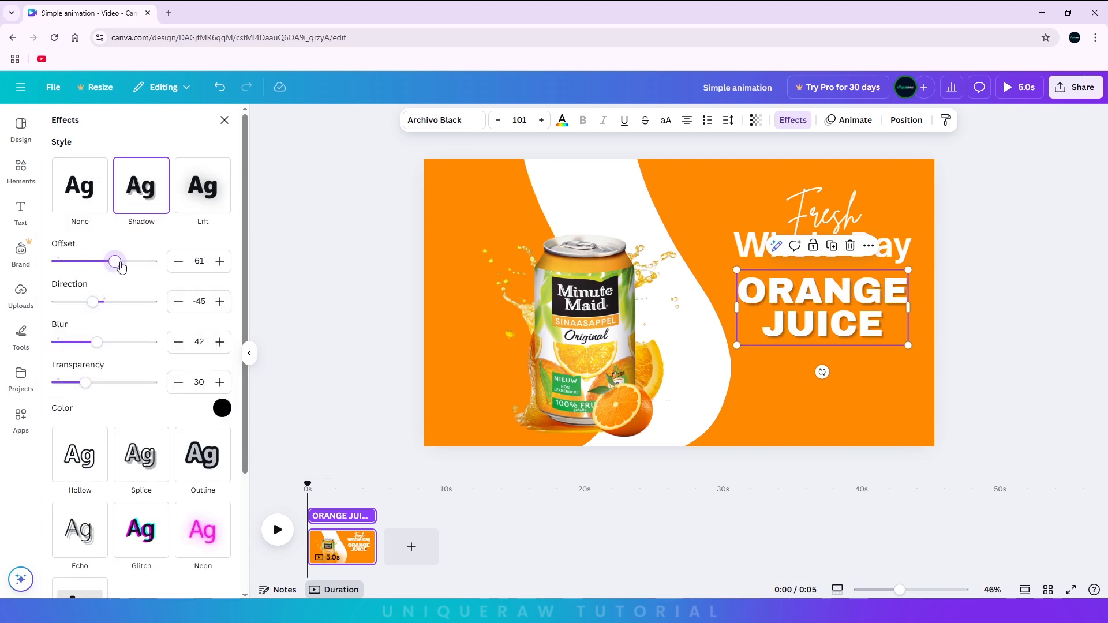
- Shrink both text blocks slightly together and move them up into the page's upper right area
left_click(929, 337)
left_click(837, 311)
left_click(825, 245, "shift")
left_click_drag(778, 337, 777, 313)
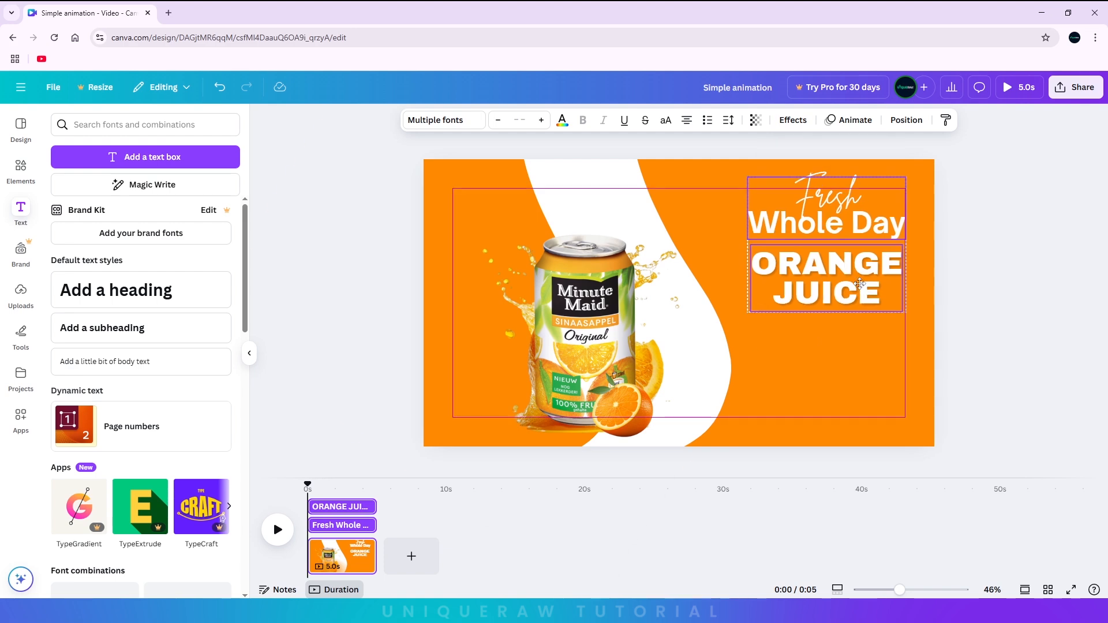
key("Escape")
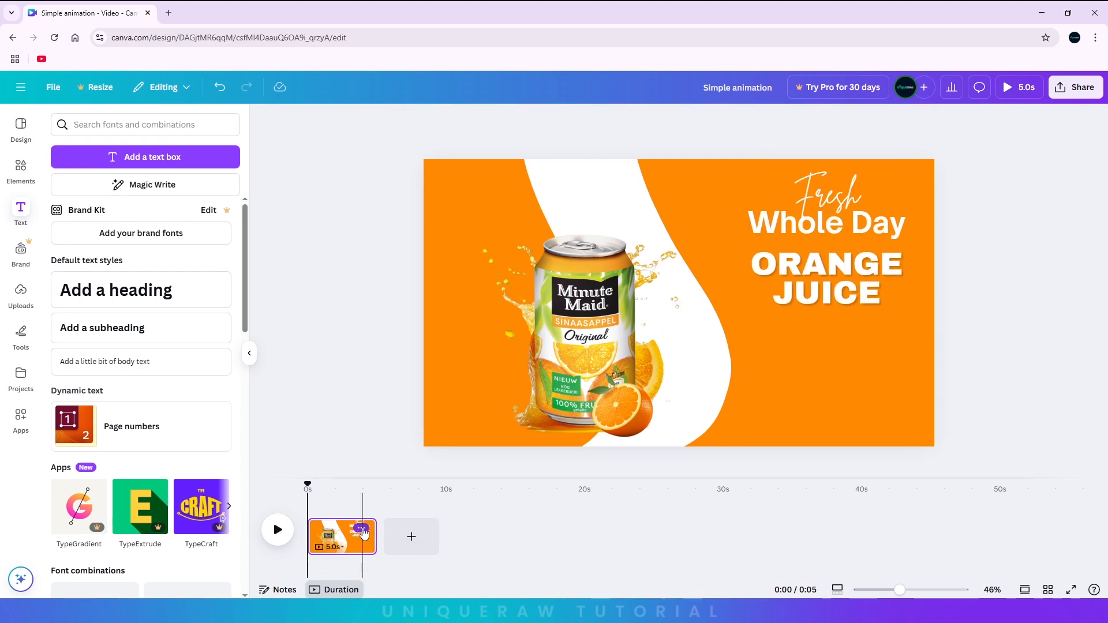
- Duplicate the page and move the can, splash and halved orange right onto the white curve on the copy
left_click(362, 529)
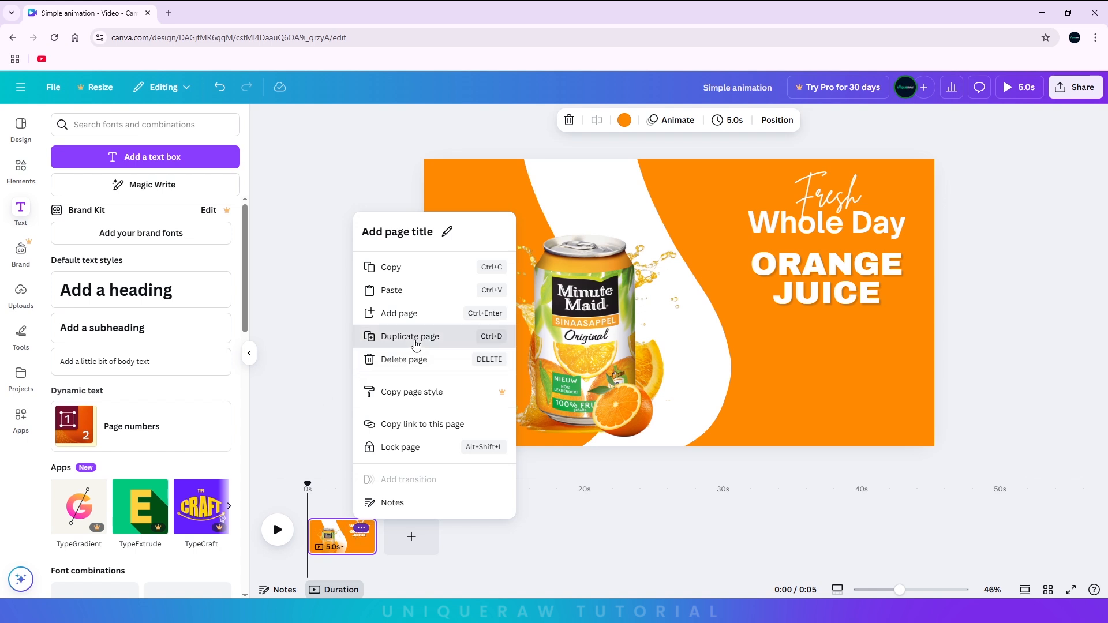
left_click(404, 336)
left_click(561, 360)
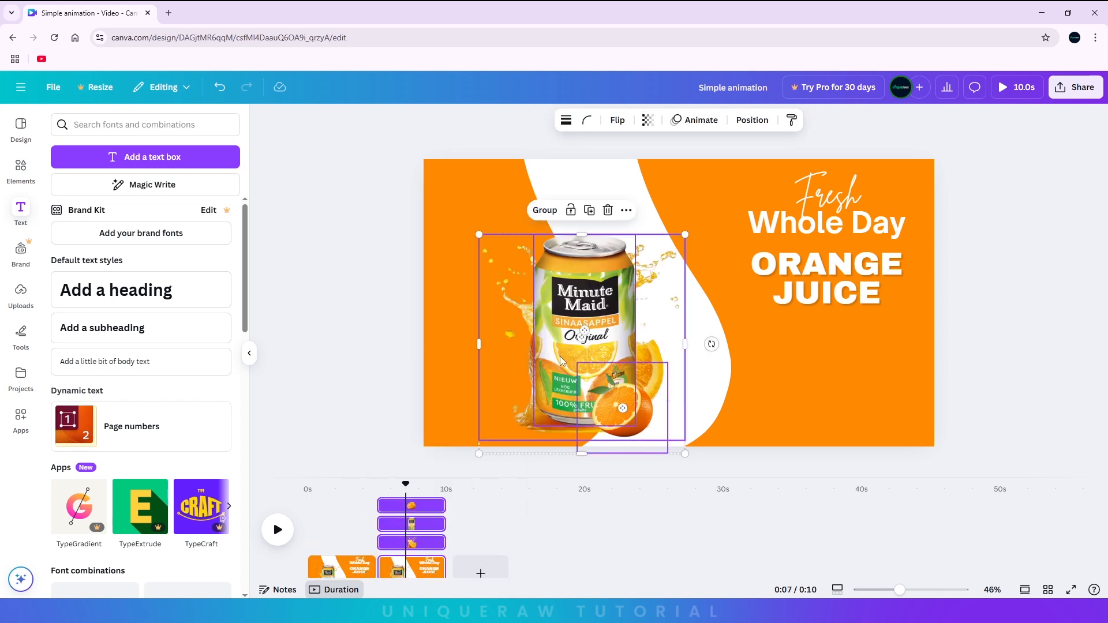
left_click_drag(558, 356, 610, 351)
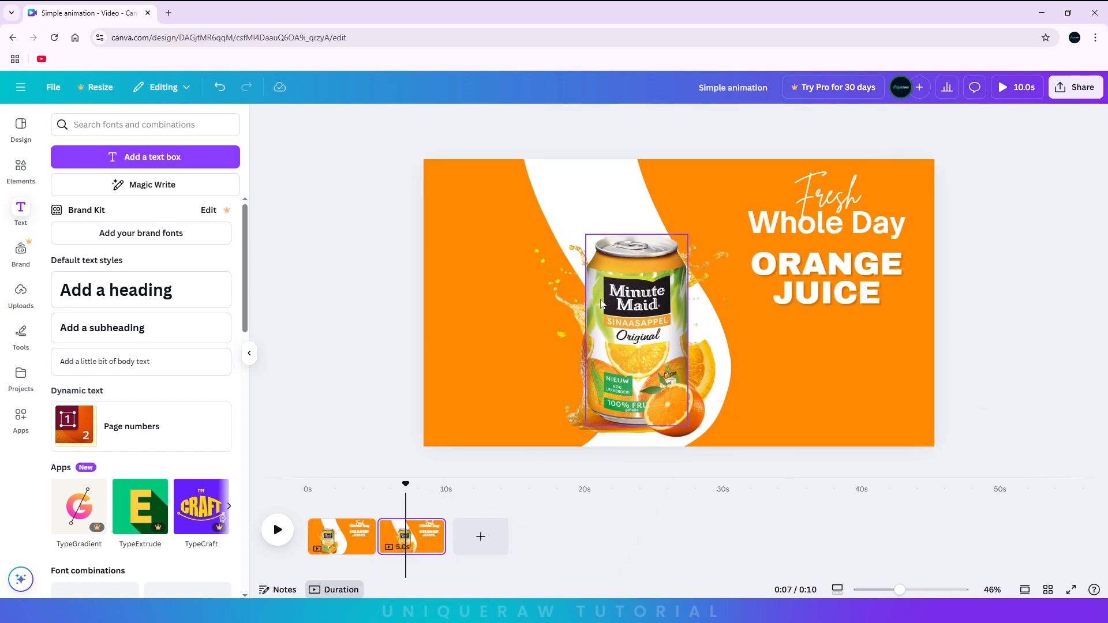
- Tilt the can slightly clockwise on the second page and nudge it back into place over the splash
left_click(623, 303)
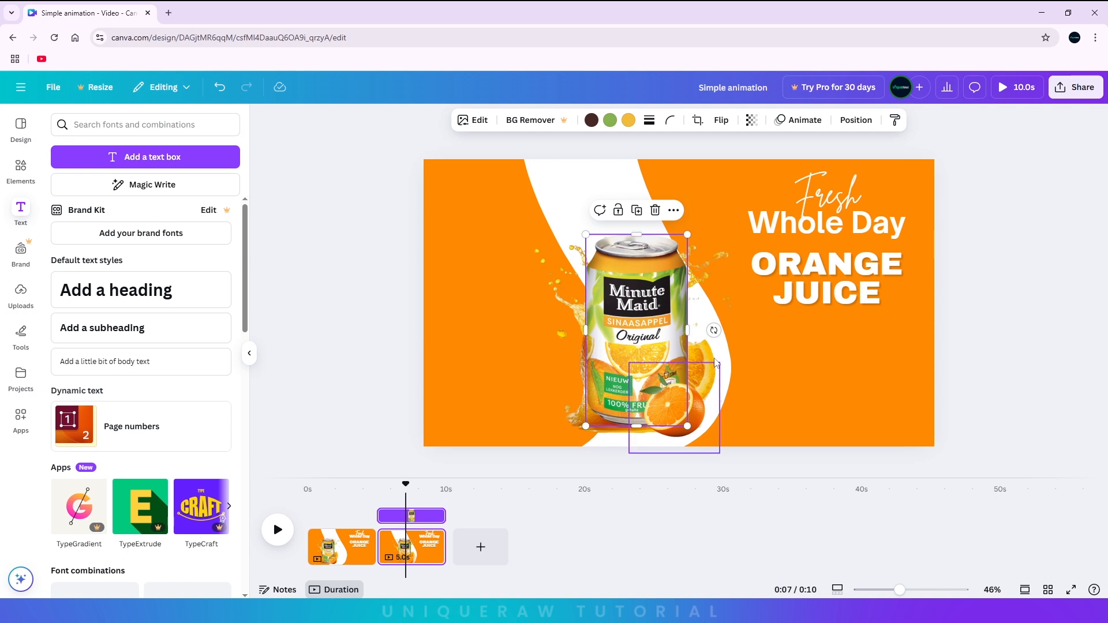
mouse_move(713, 330)
left_mouse_down()
mouse_move(714, 351)
mouse_move(715, 339)
left_mouse_up()
left_click_drag(637, 309, 637, 314)
left_click(860, 371)
left_click(703, 357)
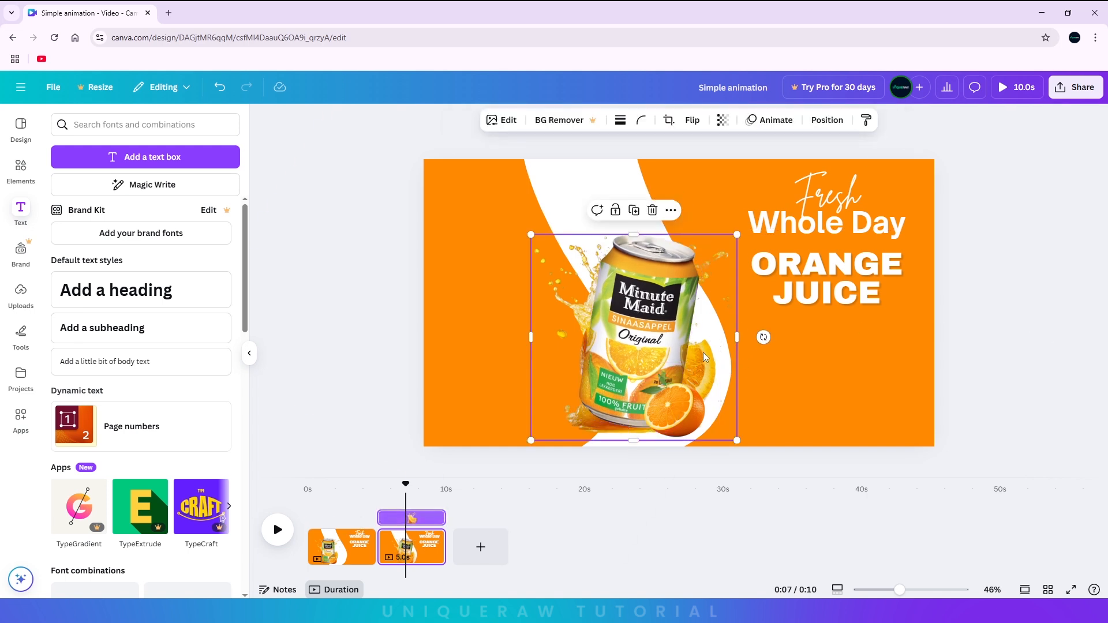
- On the first page, bring the left orange curved shape to the front and move it right to cover the product images
left_click(346, 545)
right_click(439, 196)
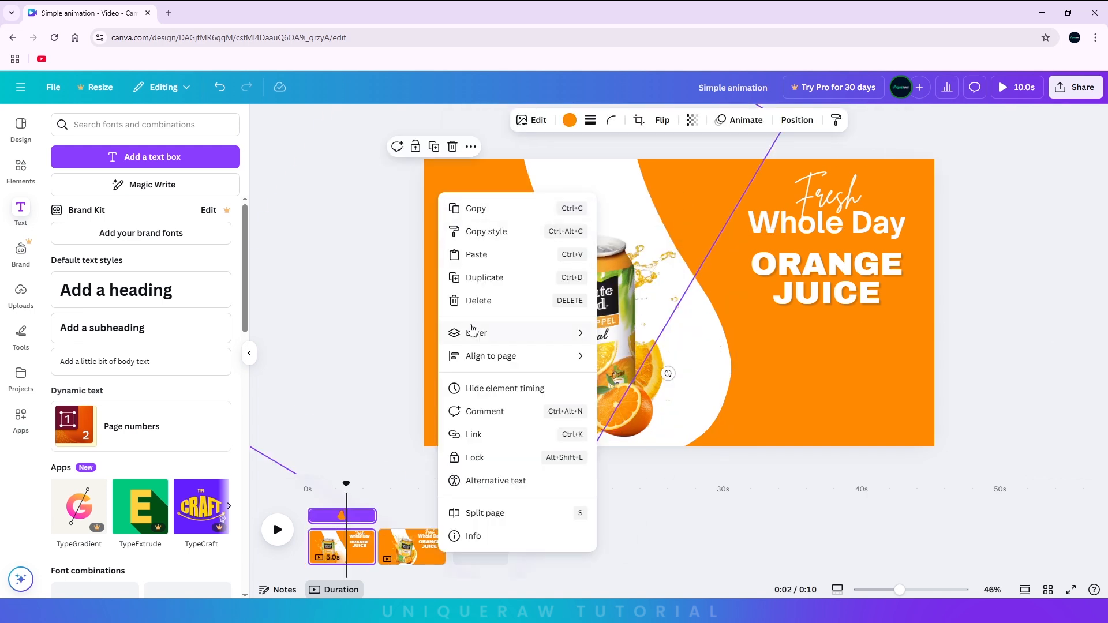
mouse_move(474, 329)
left_click(669, 357)
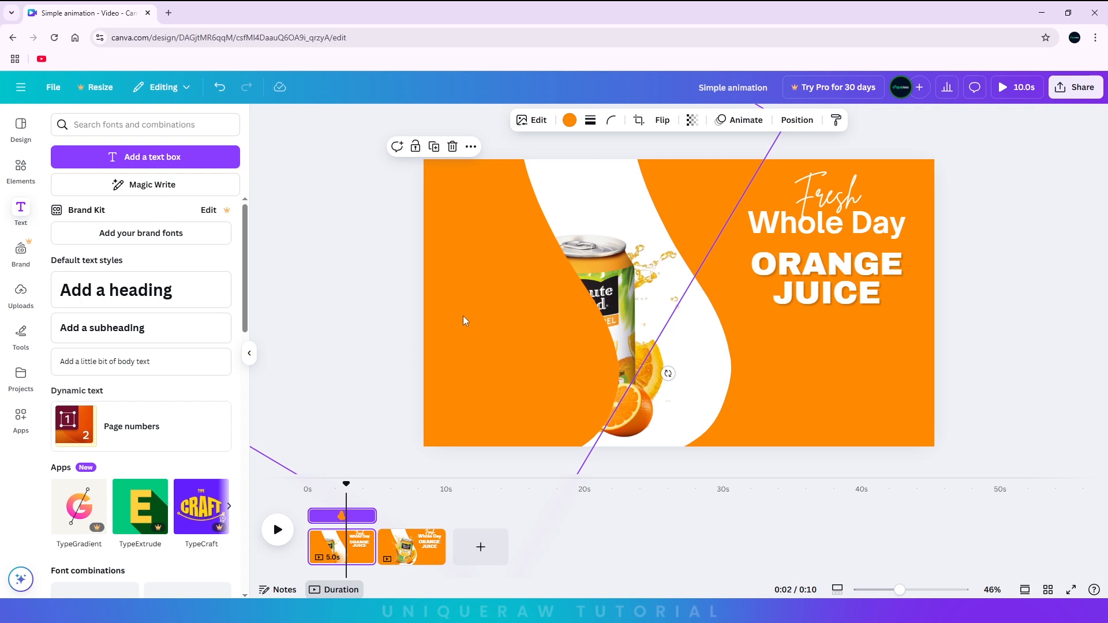
left_click_drag(464, 316, 585, 319)
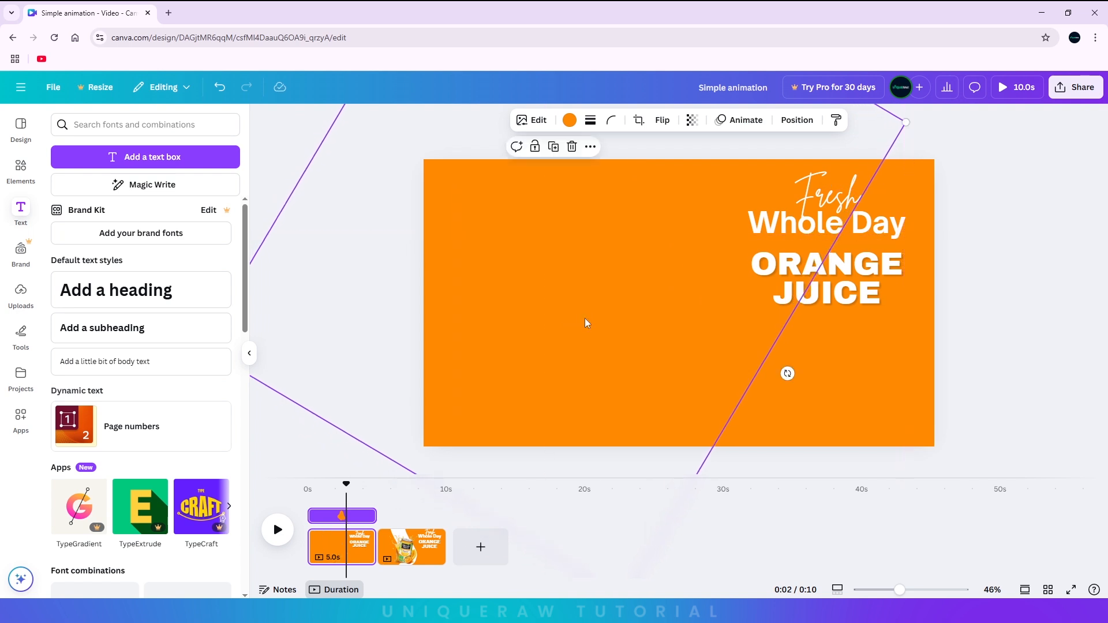
left_click(1082, 297)
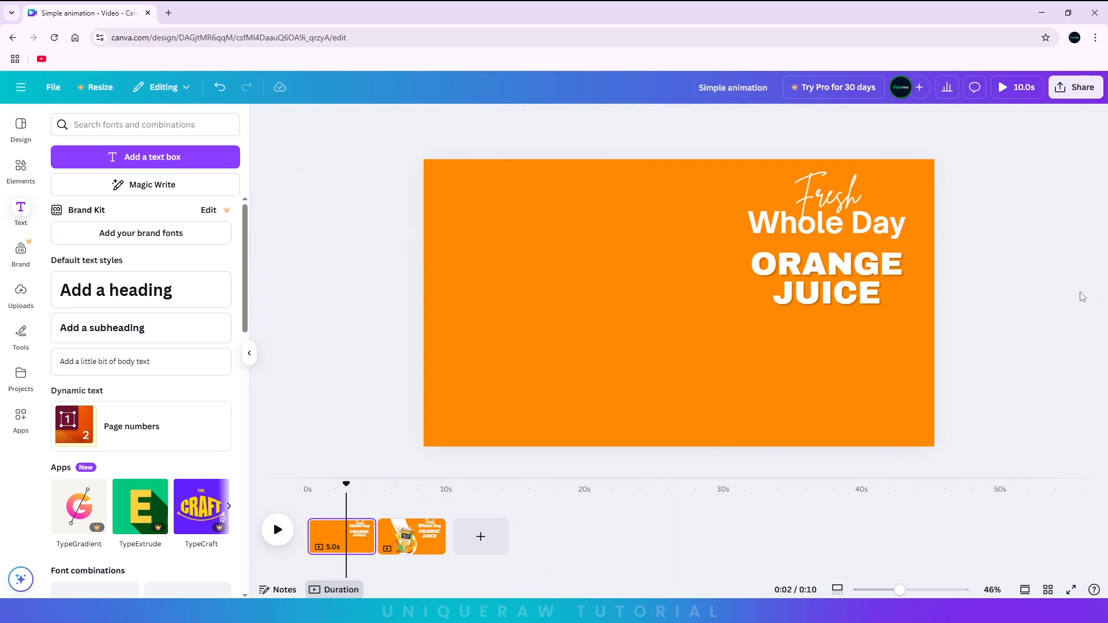
- Move both text blocks together toward the middle of the first page and bring them to the front
left_click(858, 281)
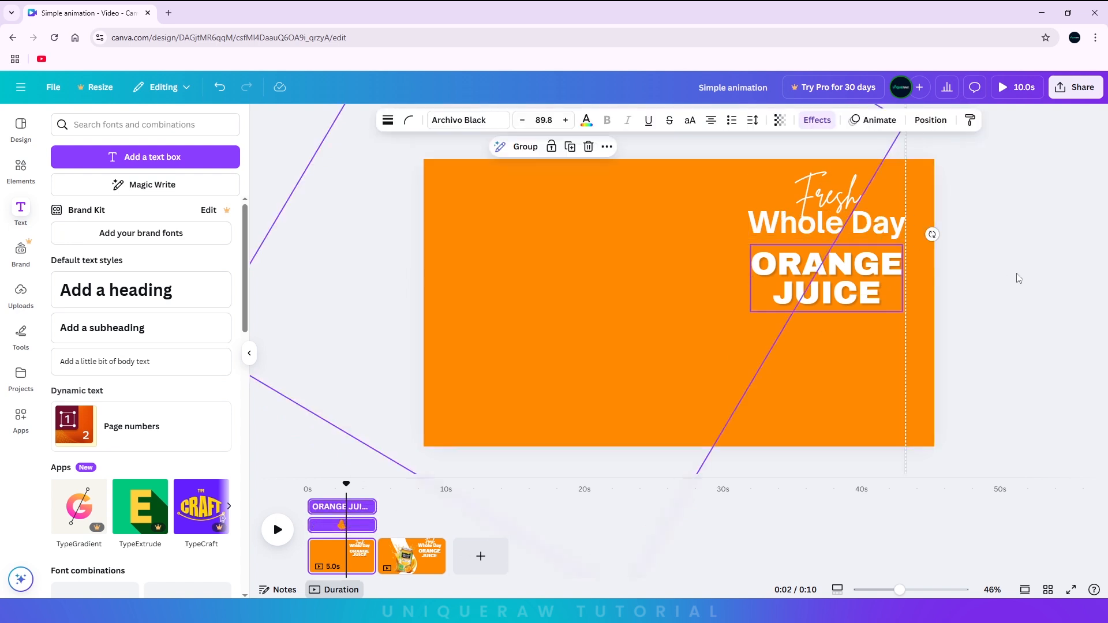
left_click(1014, 277)
left_click(879, 267)
left_click(903, 219, "shift")
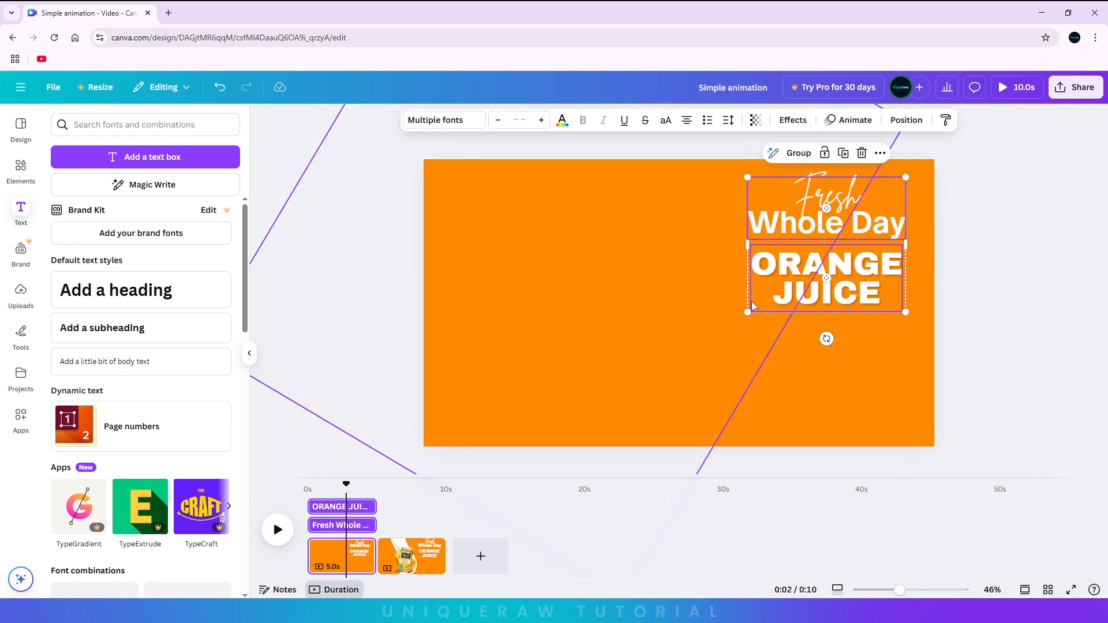
left_click_drag(810, 289, 672, 327)
right_click(688, 326)
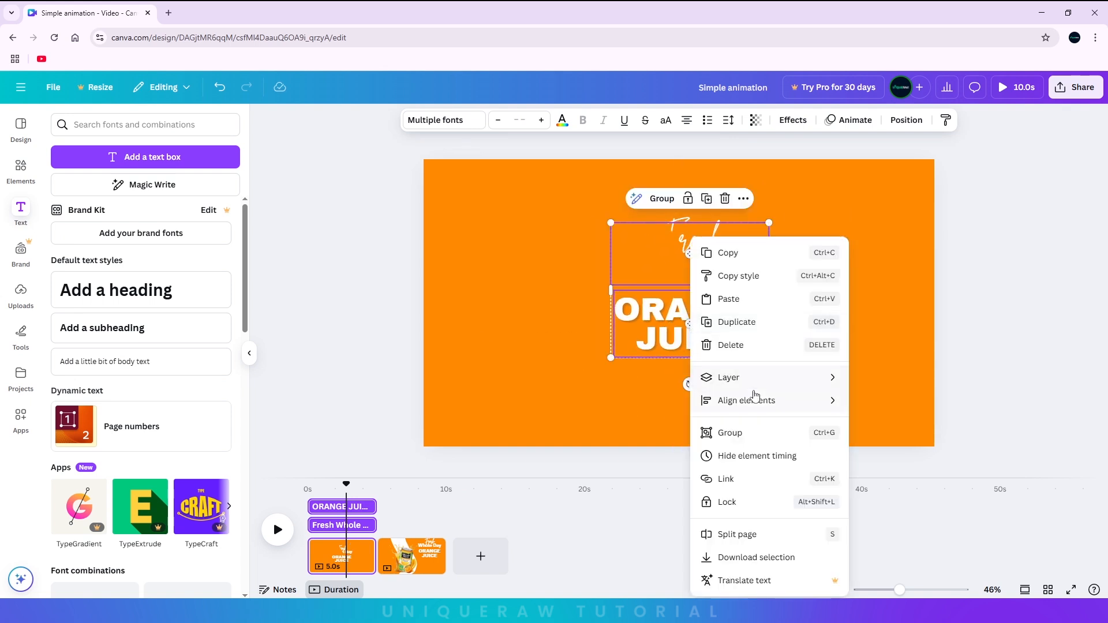
mouse_move(759, 384)
left_click(871, 399)
- Align the two text blocks to the page centre and enlarge them to about half the page width
mouse_move(734, 321)
left_mouse_down()
mouse_move(718, 329)
mouse_move(727, 333)
left_mouse_up()
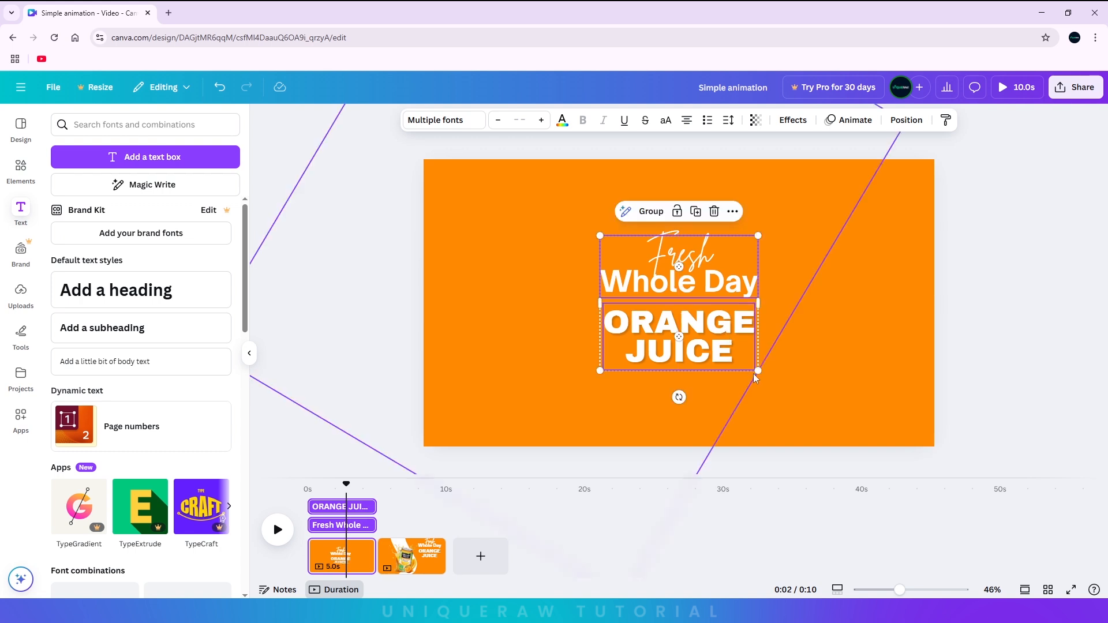
left_click_drag(758, 370, 802, 404)
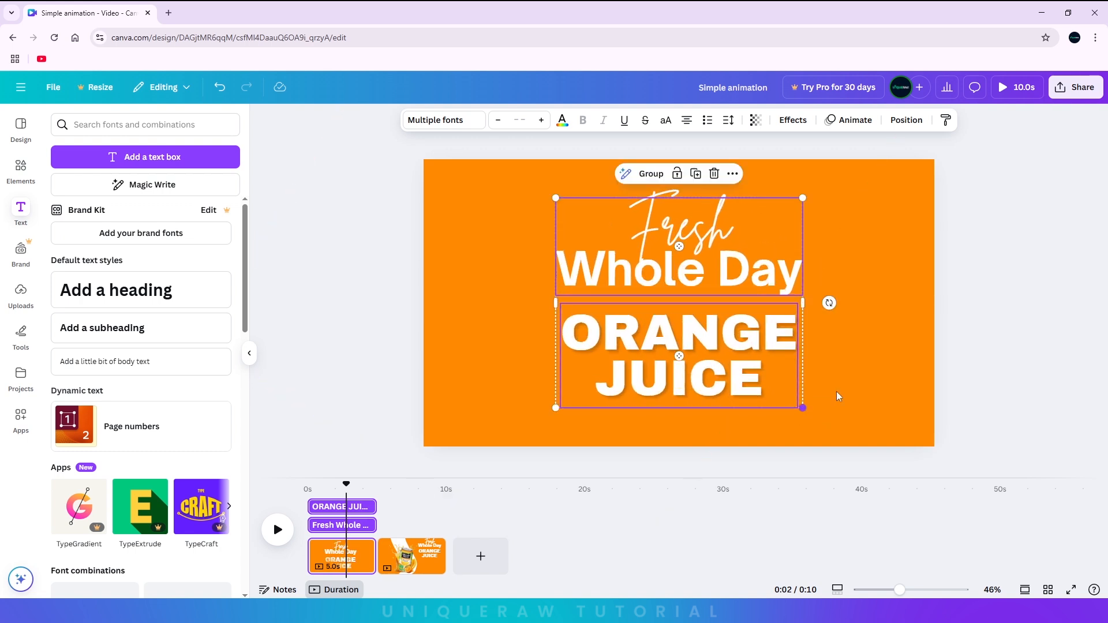
left_click(1011, 321)
- Add a Match & Move transition lasting 1.9 seconds between the two pages and play the video from the start
left_click(377, 551)
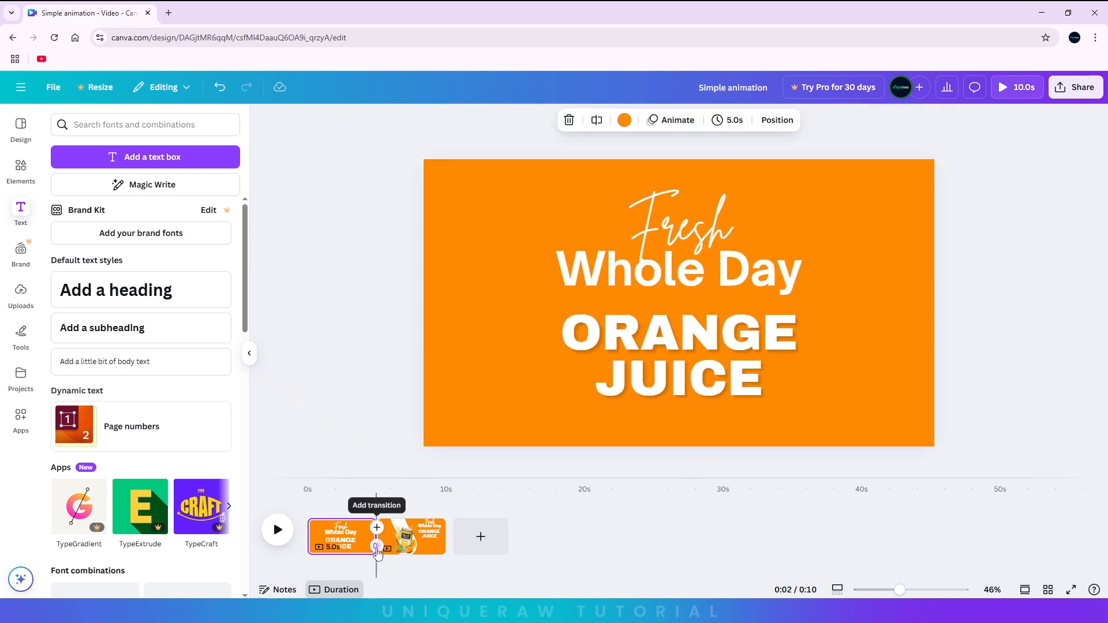
left_click(377, 546)
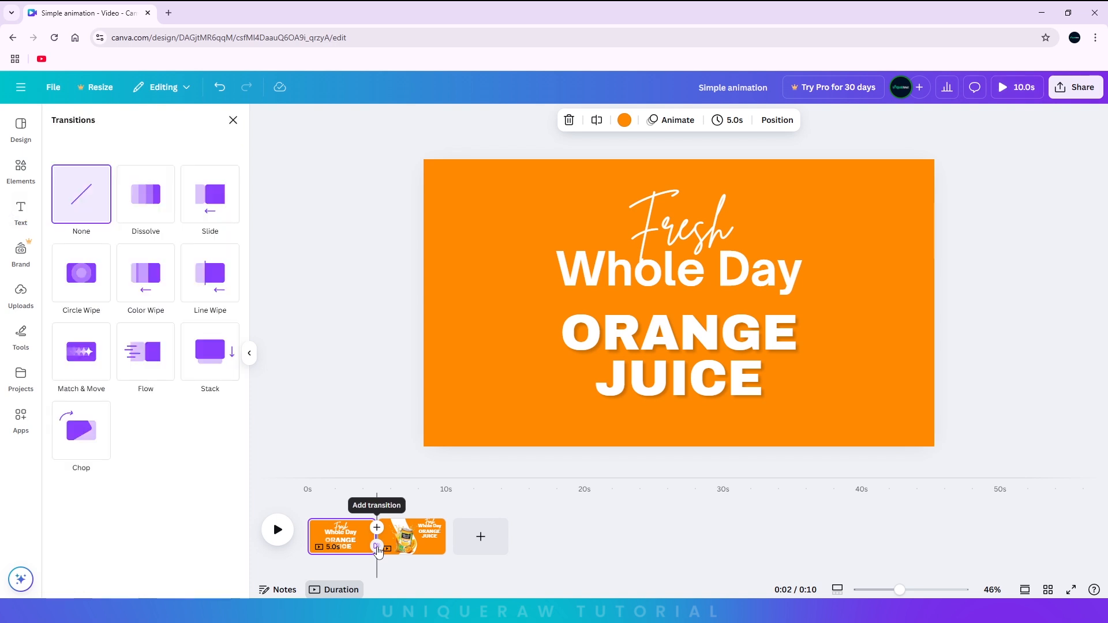
left_click(76, 381)
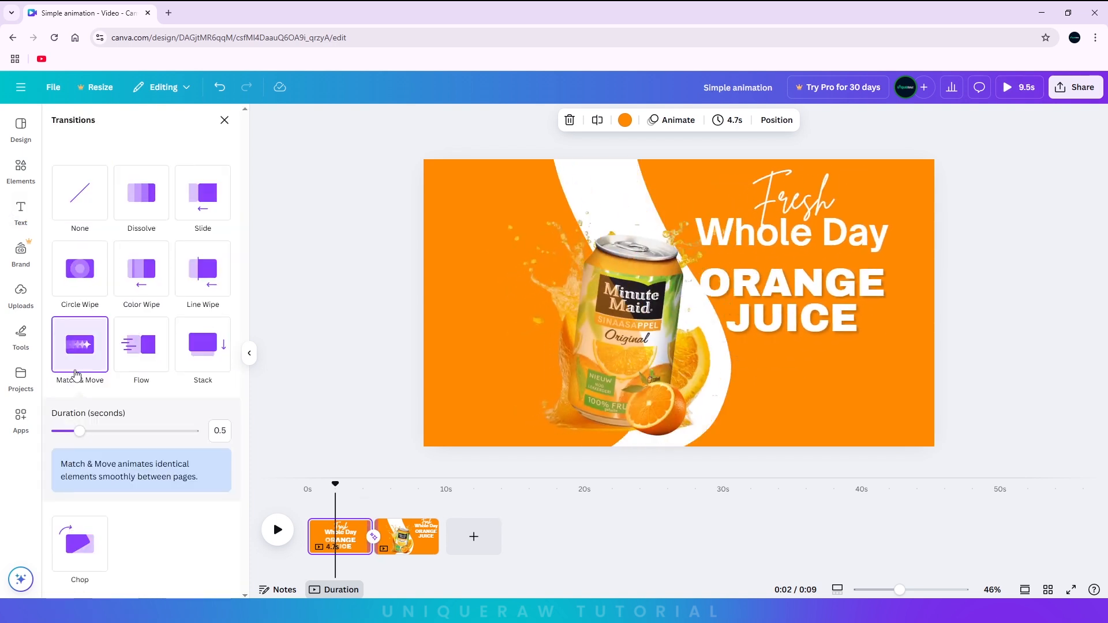
left_click_drag(331, 481, 366, 486)
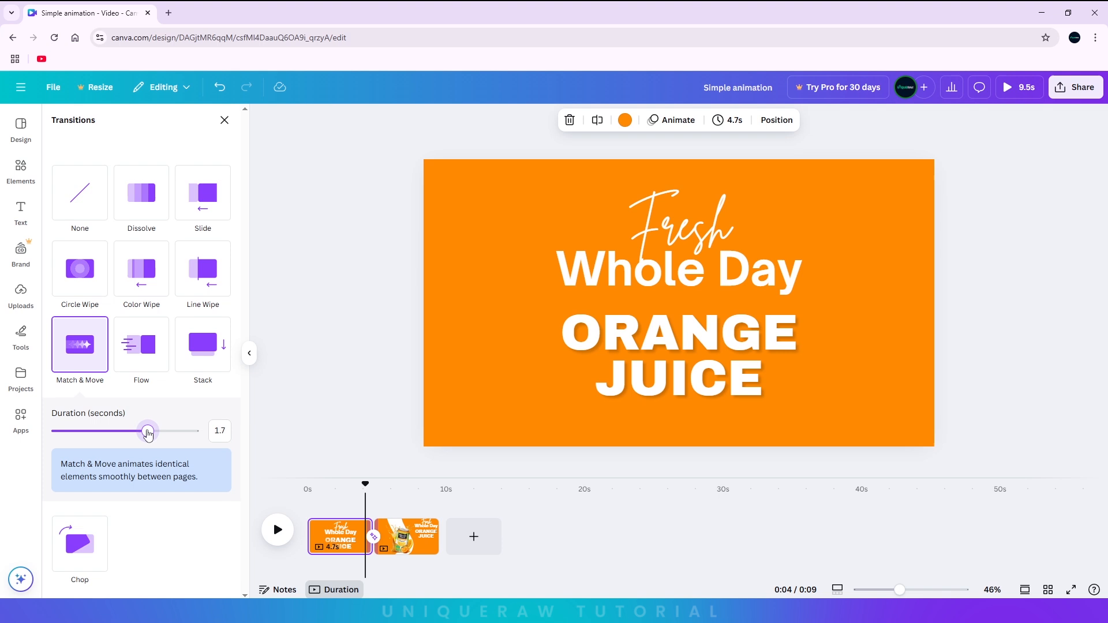
left_click_drag(370, 486, 283, 522)
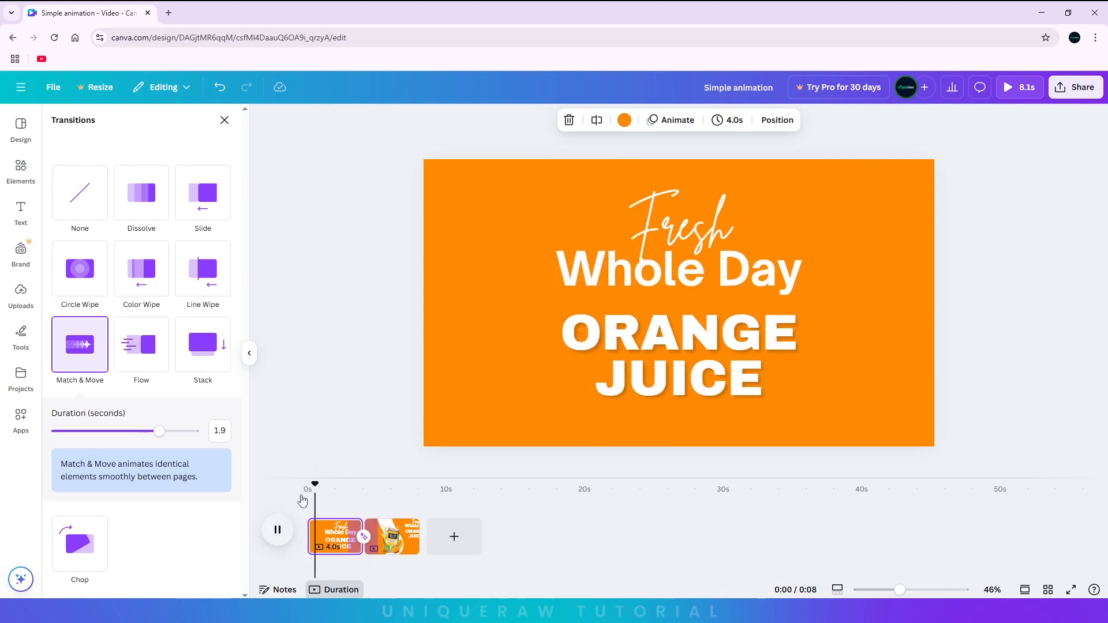